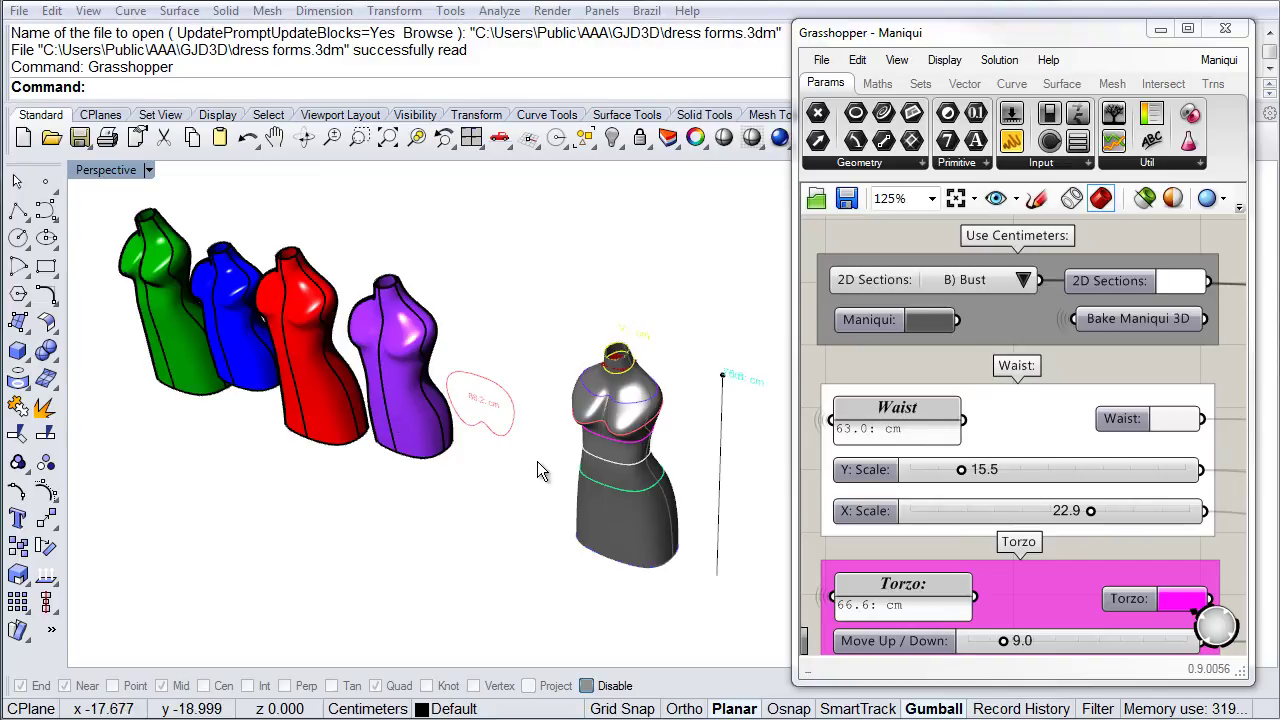
# Examine the baked dress forms, the bust section curve and the parametric mannequin from several angles
pyautogui.moveTo(434, 458); pyautogui.dragTo(548, 391, button='right')
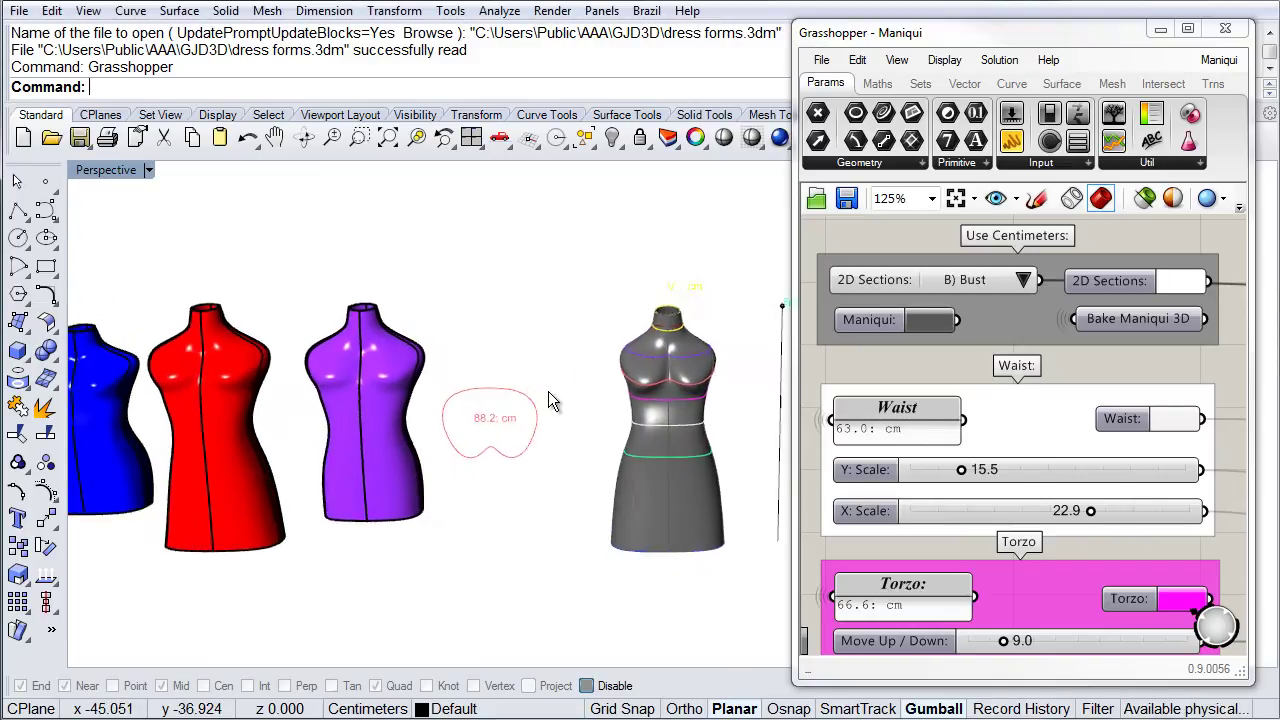
pyautogui.scroll(-3, 433, 363)
pyautogui.keyDown('shift'); pyautogui.moveTo(347, 404); pyautogui.dragTo(537, 391, button='right'); pyautogui.keyUp('shift')
pyautogui.scroll(4, 428, 382)
pyautogui.keyDown('shift'); pyautogui.moveTo(458, 411); pyautogui.dragTo(527, 428, button='right'); pyautogui.keyUp('shift')
pyautogui.scroll(3, 574, 362)
pyautogui.scroll(-5, 527, 428)
pyautogui.keyDown('shift'); pyautogui.moveTo(626, 414); pyautogui.dragTo(559, 406, button='right'); pyautogui.keyUp('shift')
pyautogui.scroll(6, 597, 416)
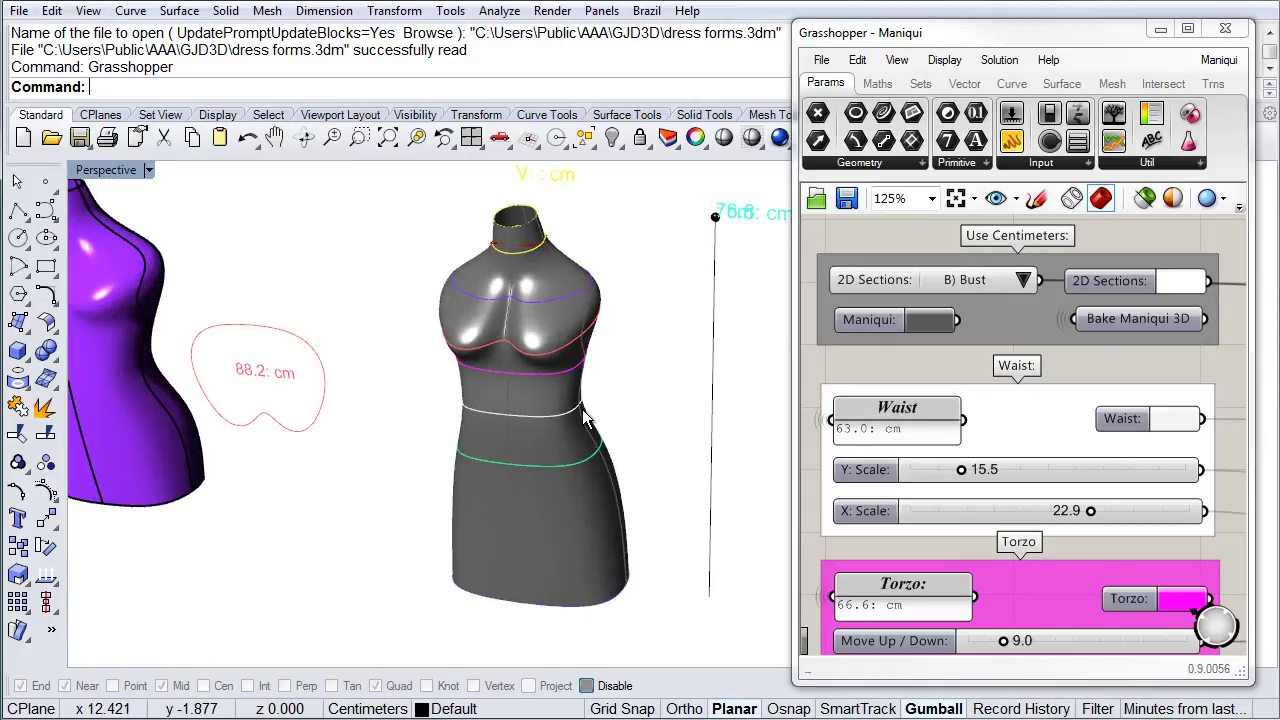
pyautogui.moveTo(545, 403)
pyautogui.mouseDown(button='right')
pyautogui.moveTo(575, 404)
pyautogui.moveTo(542, 403)
pyautogui.mouseUp(button='right')
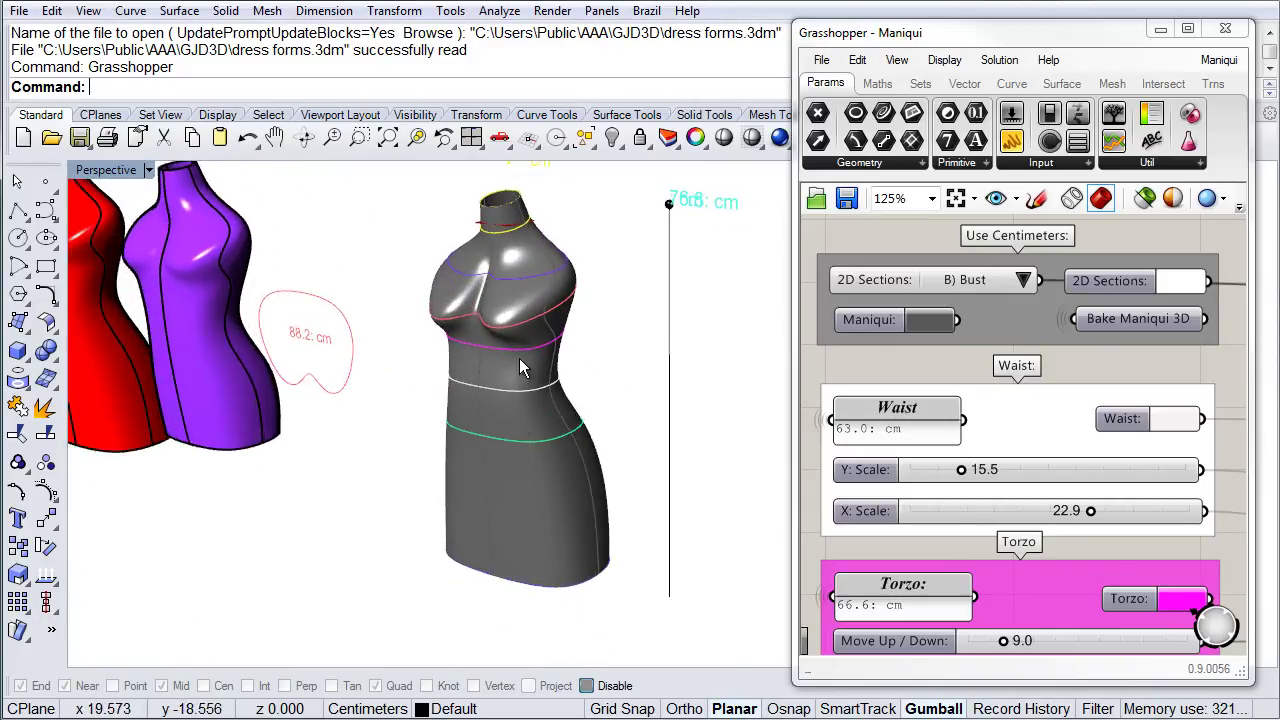
pyautogui.moveTo(520, 440); pyautogui.dragTo(537, 284, button='right')
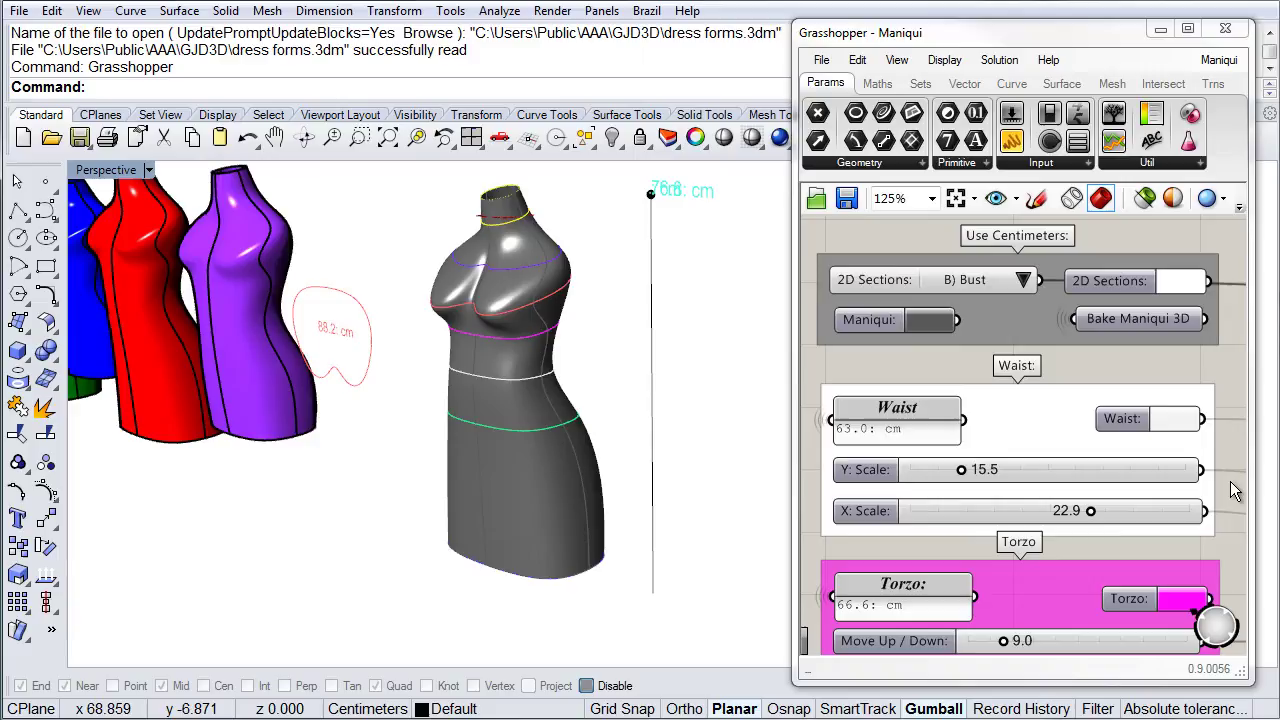
# Look through the mannequin definition's parameter groups, from the waist and torso down to the hip and beyond
pyautogui.scroll(-3, 1235, 495)
pyautogui.moveTo(1230, 542); pyautogui.dragTo(1218, 383, button='right')
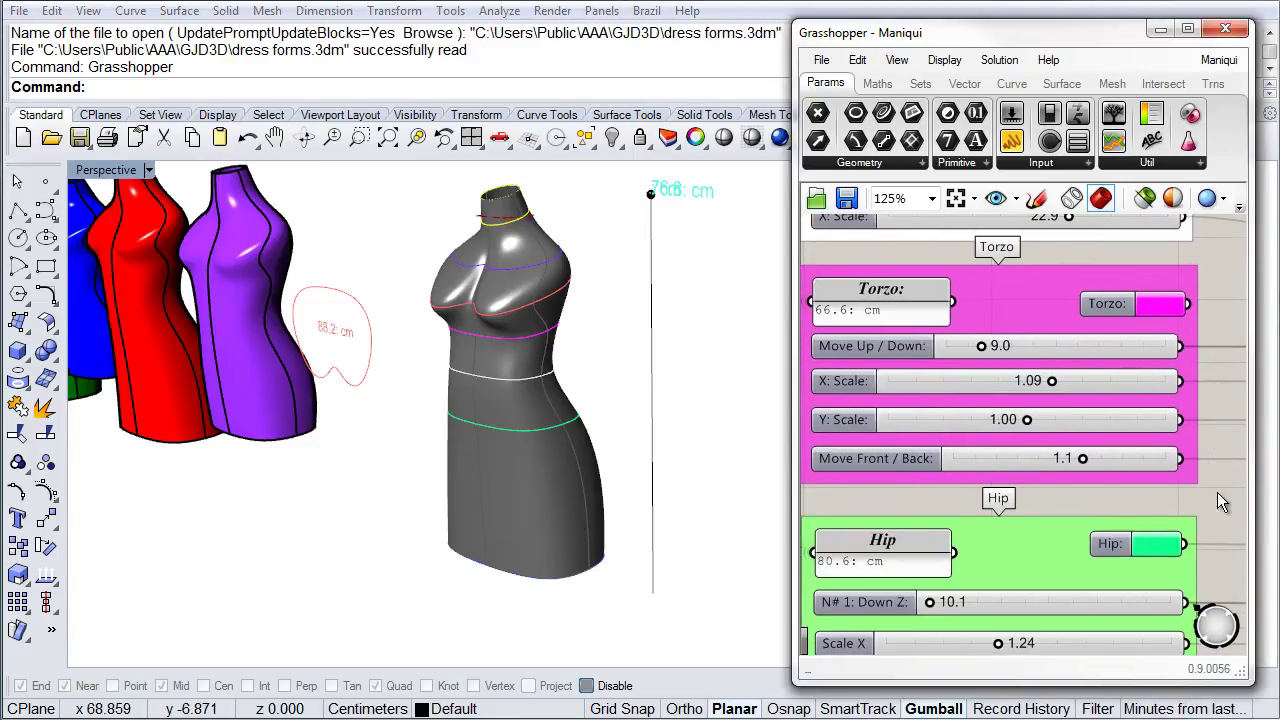
pyautogui.moveTo(1220, 500); pyautogui.dragTo(1208, 349, button='right')
pyautogui.moveTo(1221, 442); pyautogui.dragTo(1222, 281, button='right')
pyautogui.moveTo(1220, 412); pyautogui.dragTo(1232, 388, button='right')
pyautogui.moveTo(1236, 307); pyautogui.dragTo(1228, 443, button='right')
pyautogui.moveTo(1232, 332); pyautogui.dragTo(1231, 427, button='right')
pyautogui.moveTo(1230, 300); pyautogui.dragTo(1229, 365, button='right')
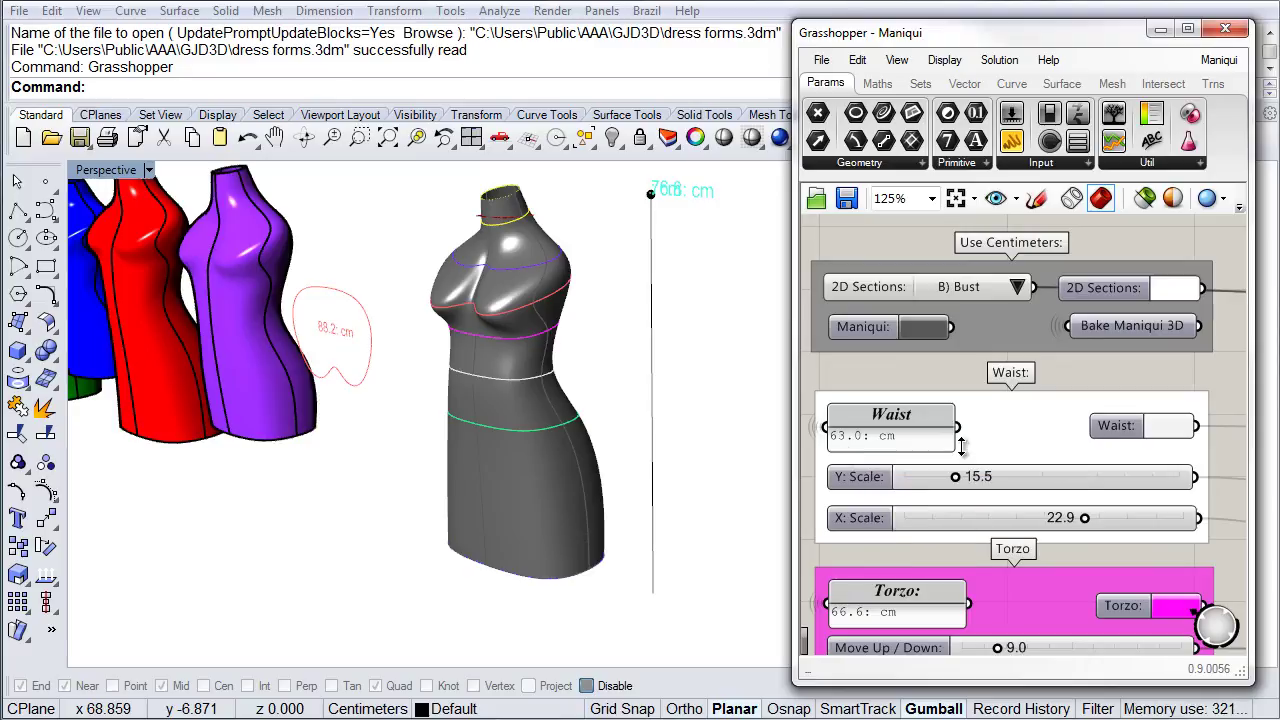
# Set the mannequin waist's Y scale to 16.0 and X scale to 20.8
pyautogui.moveTo(1218, 432); pyautogui.dragTo(1215, 372, button='right')
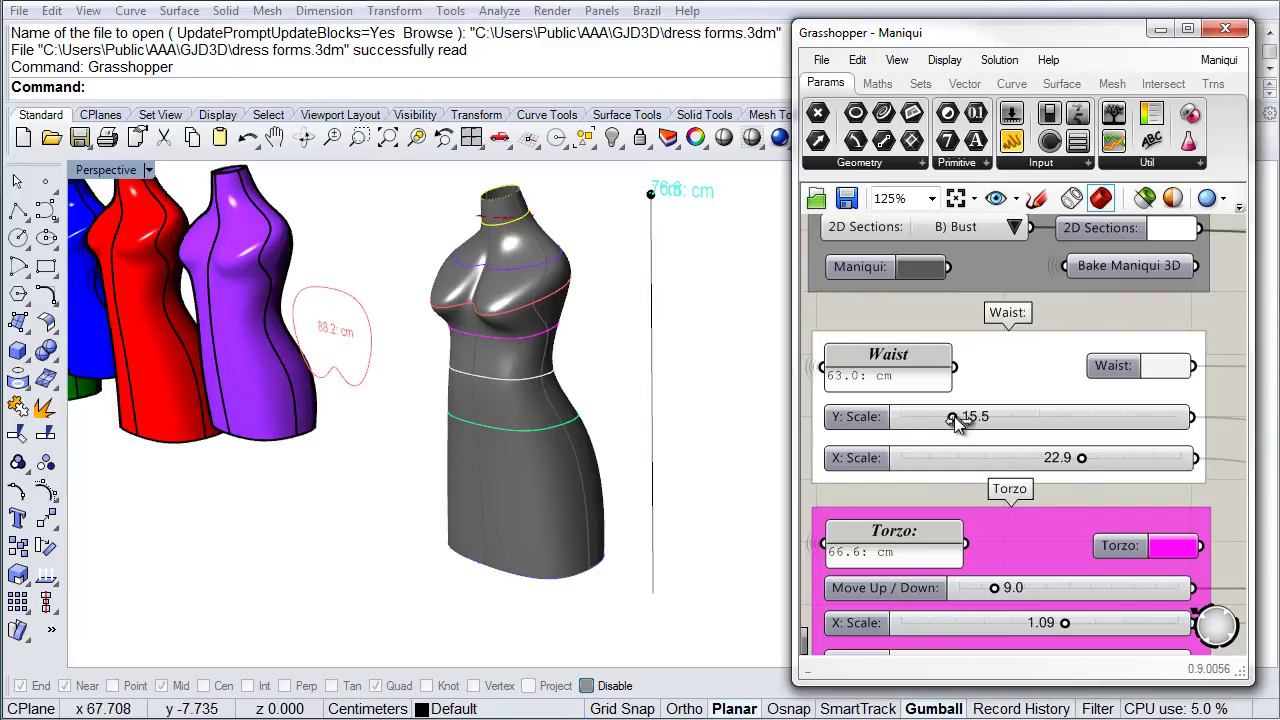
pyautogui.moveTo(955, 422)
pyautogui.mouseDown()
pyautogui.moveTo(1030, 425)
pyautogui.moveTo(972, 435)
pyautogui.mouseUp()
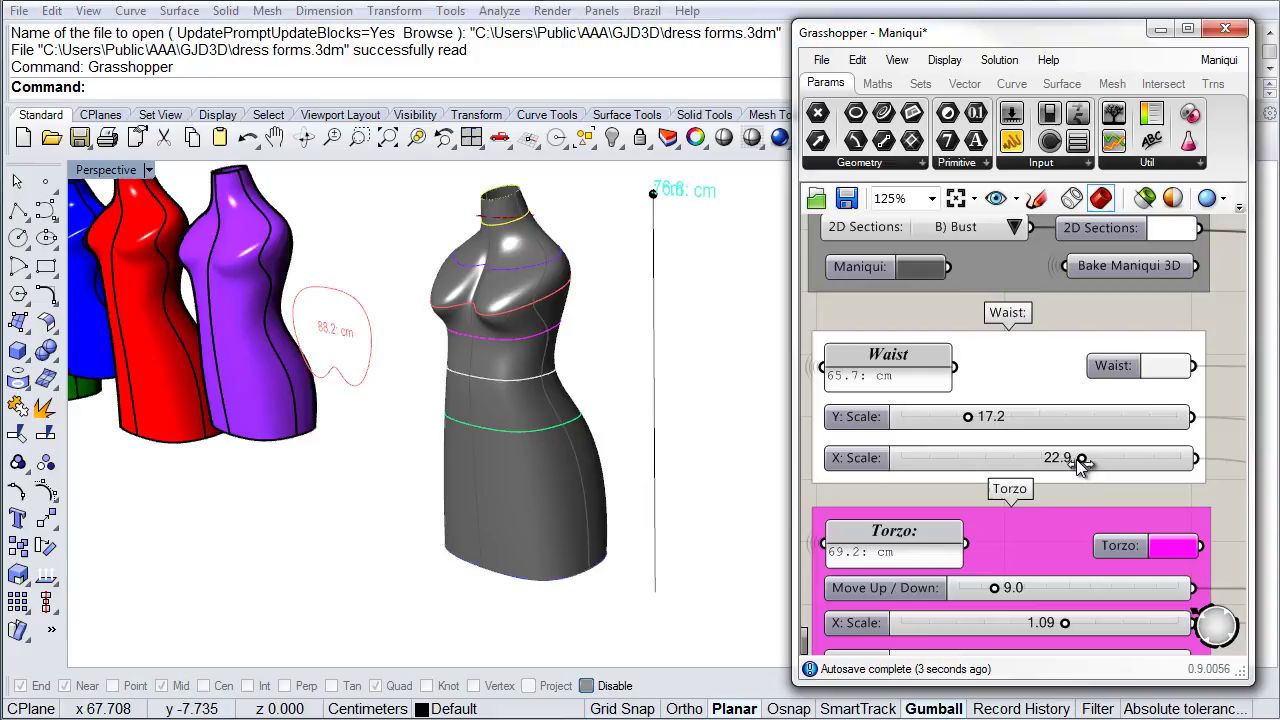
pyautogui.moveTo(1081, 460); pyautogui.dragTo(1041, 464)
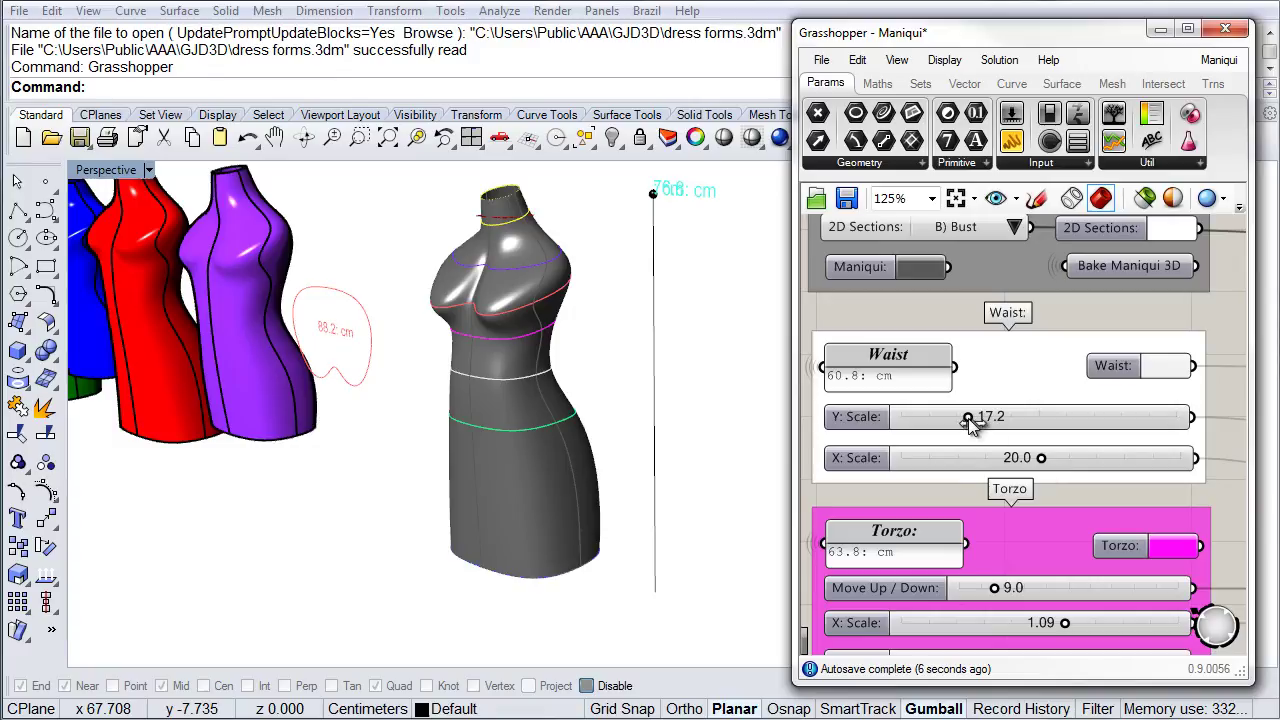
pyautogui.moveTo(970, 419); pyautogui.dragTo(959, 424)
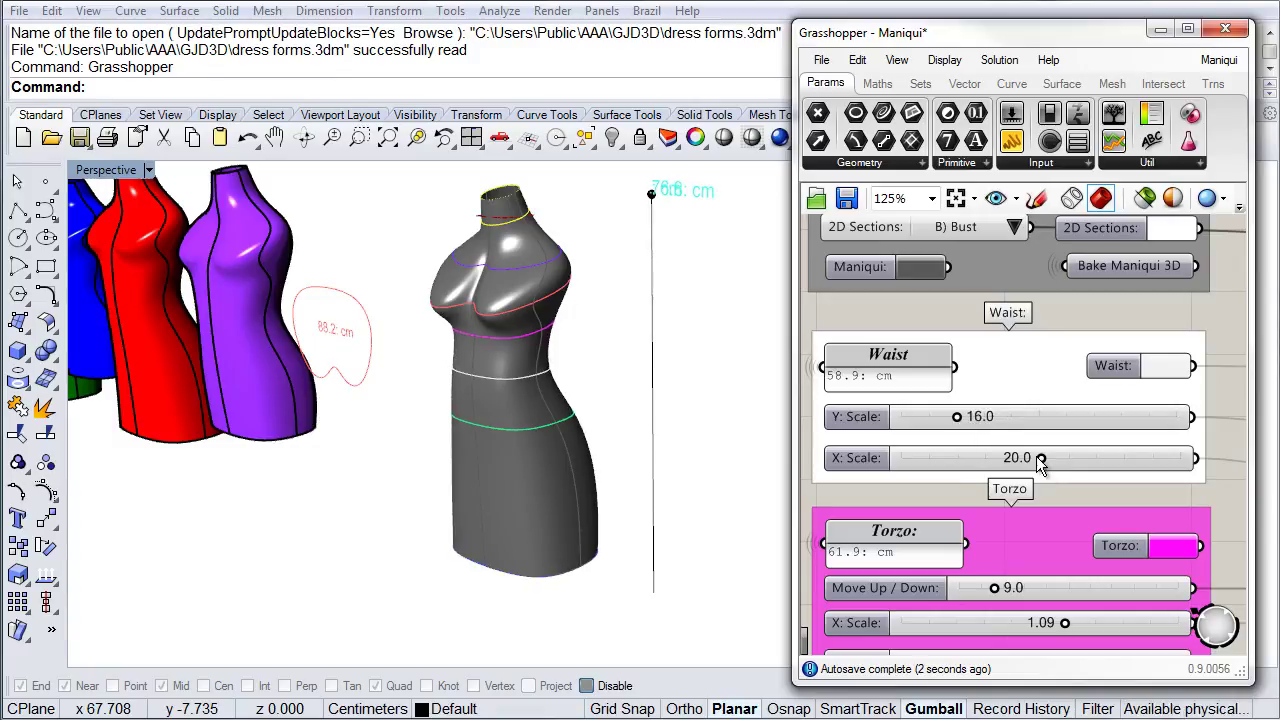
pyautogui.moveTo(1039, 458); pyautogui.dragTo(1052, 458)
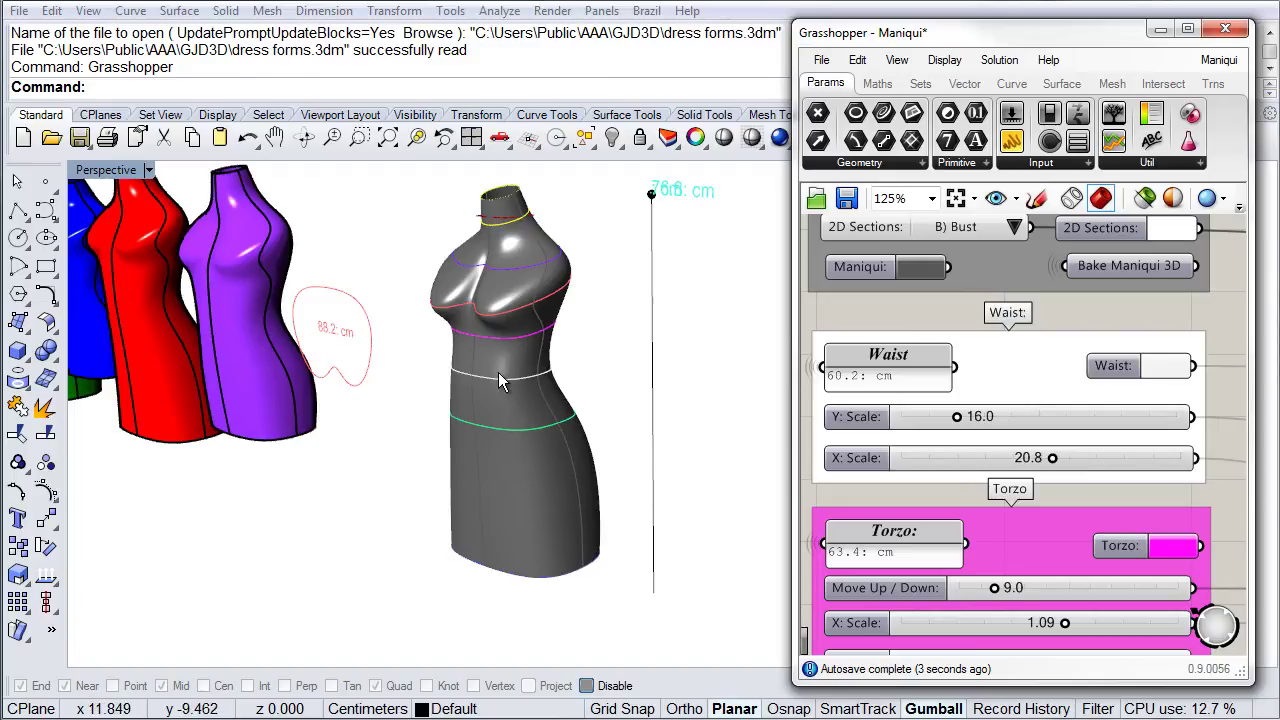
# Set the torso's up/down position to 12.0, and the hip's Down Z to 13.0, Scale X to 1.31 and Scale Y to 1.38
pyautogui.moveTo(697, 384)
pyautogui.mouseDown(button='right')
pyautogui.moveTo(592, 383)
pyautogui.moveTo(660, 409)
pyautogui.moveTo(718, 381)
pyautogui.mouseUp(button='right')
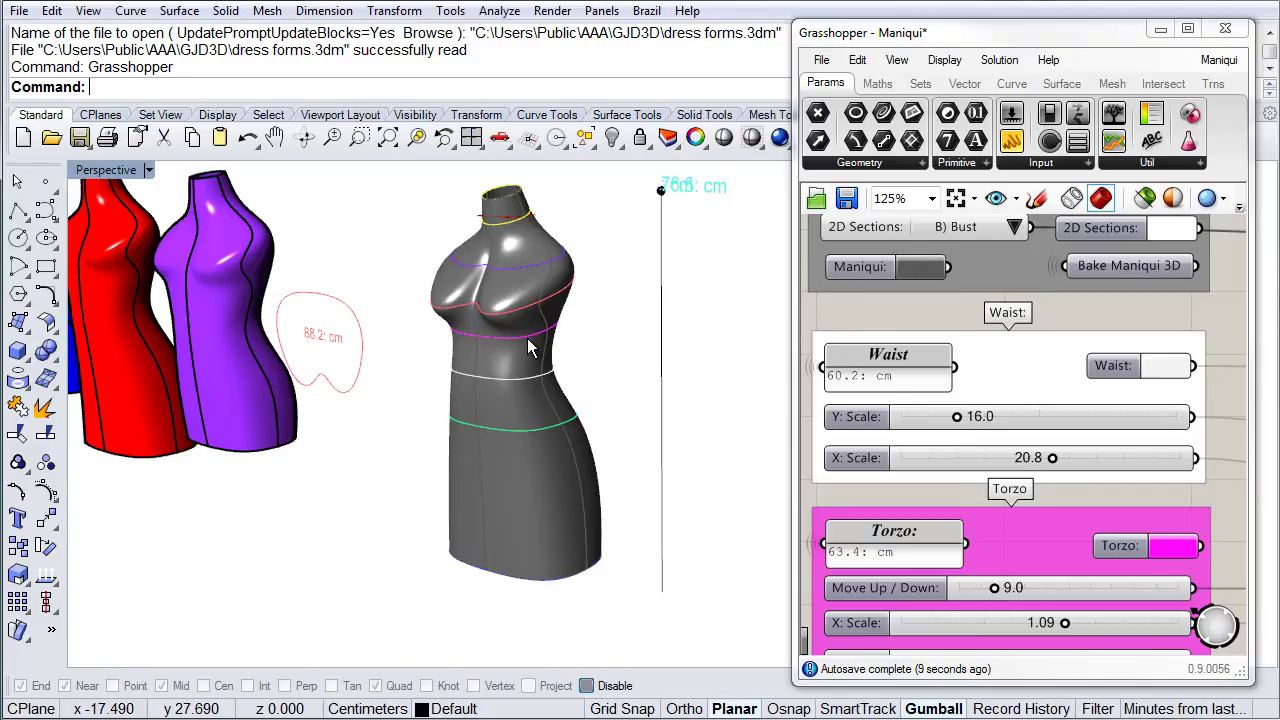
pyautogui.moveTo(1232, 542); pyautogui.dragTo(1226, 380, button='right')
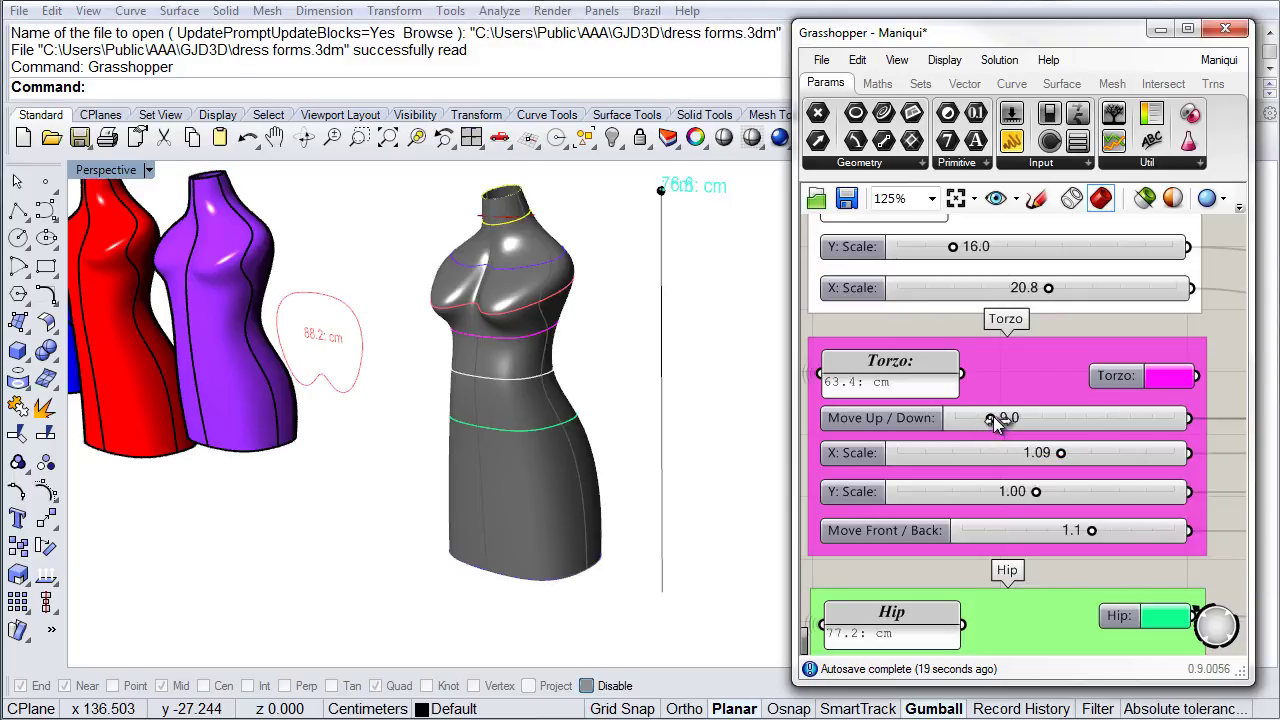
pyautogui.moveTo(993, 420); pyautogui.dragTo(1021, 420)
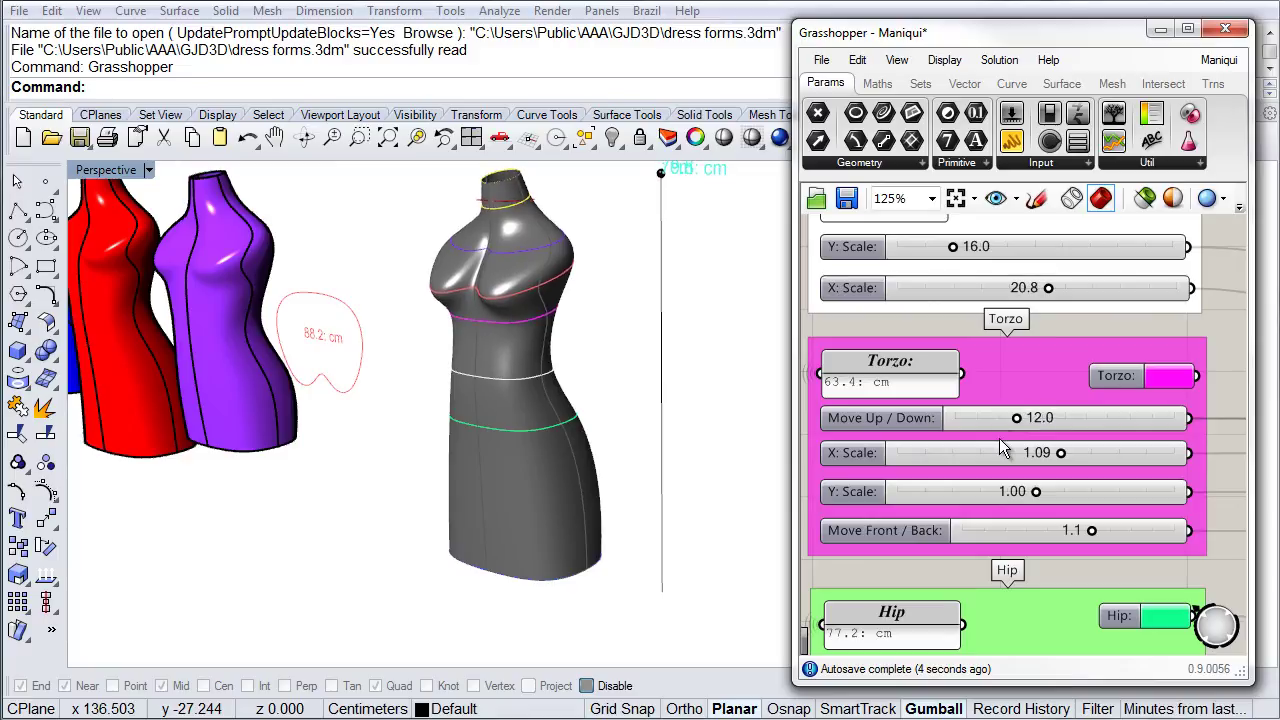
pyautogui.moveTo(1218, 488); pyautogui.dragTo(1215, 266, button='right')
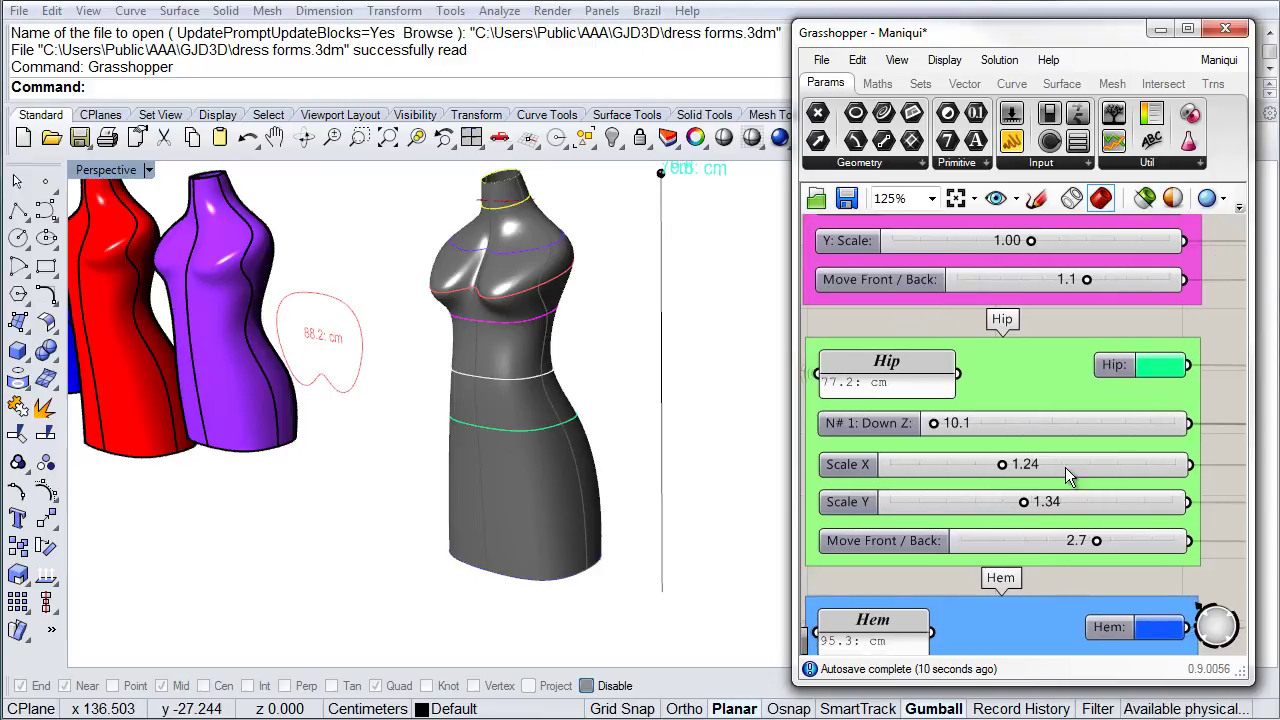
pyautogui.moveTo(934, 424); pyautogui.dragTo(1035, 505)
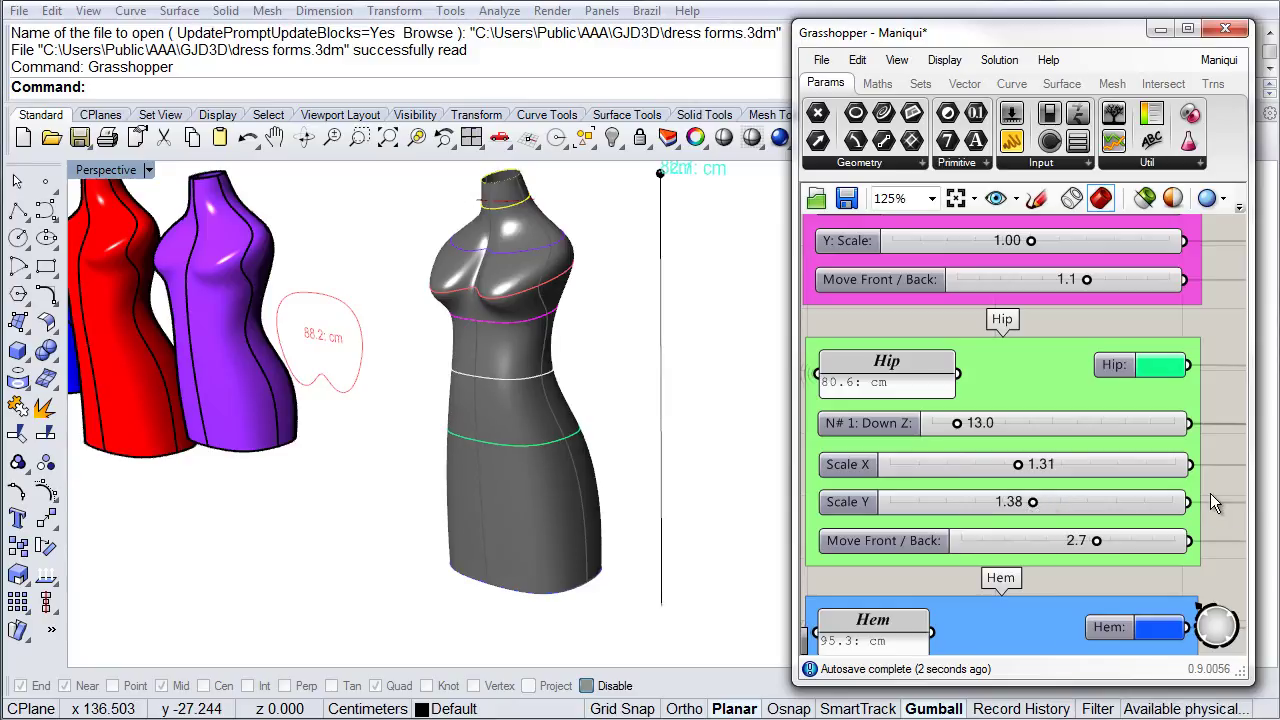
# Set the hem's Scale X to 1.79, Down Z to 20.2 and front/back position to 3.8
pyautogui.moveTo(1214, 531); pyautogui.dragTo(1213, 308, button='right')
pyautogui.moveTo(1218, 452); pyautogui.dragTo(1221, 397, button='right')
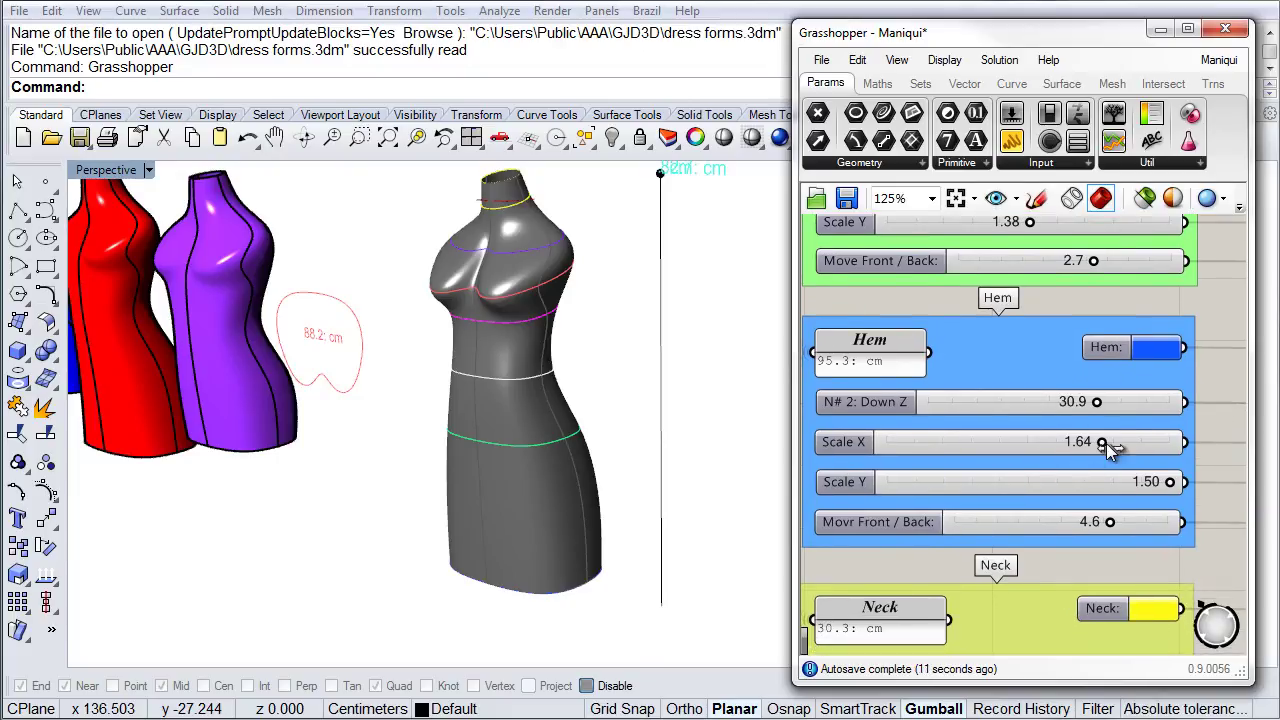
pyautogui.moveTo(1102, 442); pyautogui.dragTo(1130, 442)
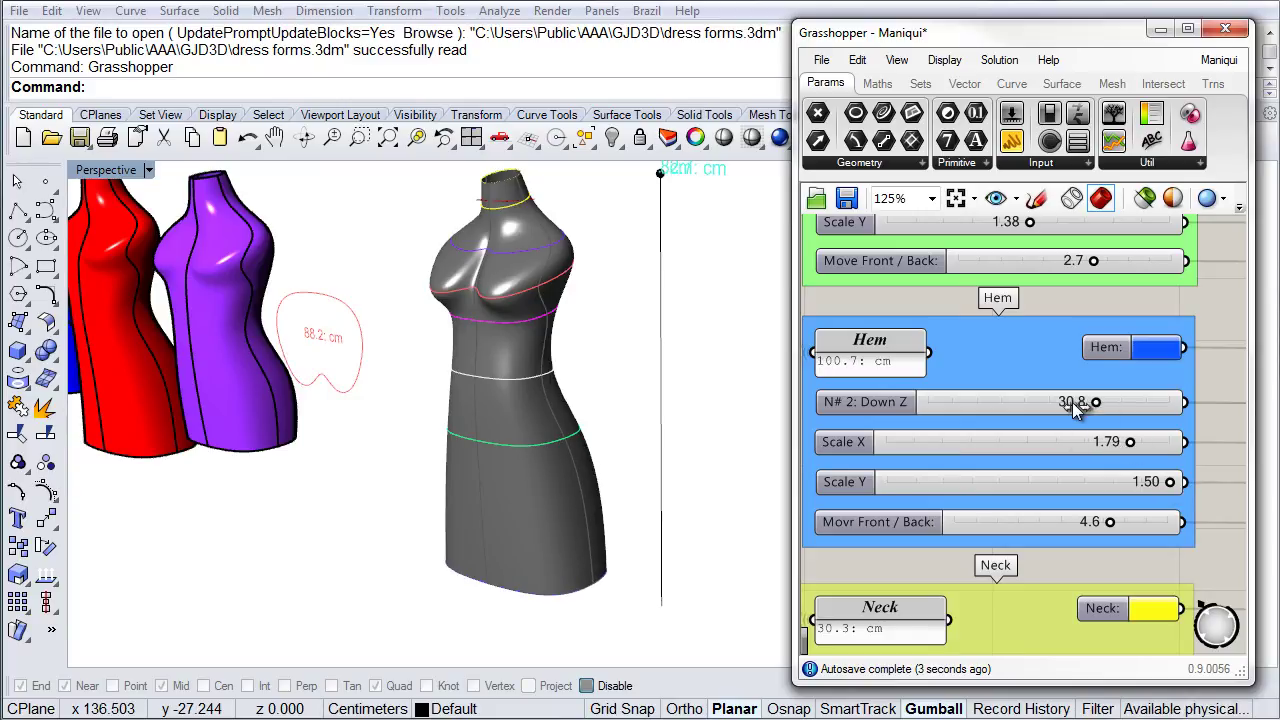
pyautogui.moveTo(1072, 402); pyautogui.dragTo(1013, 442)
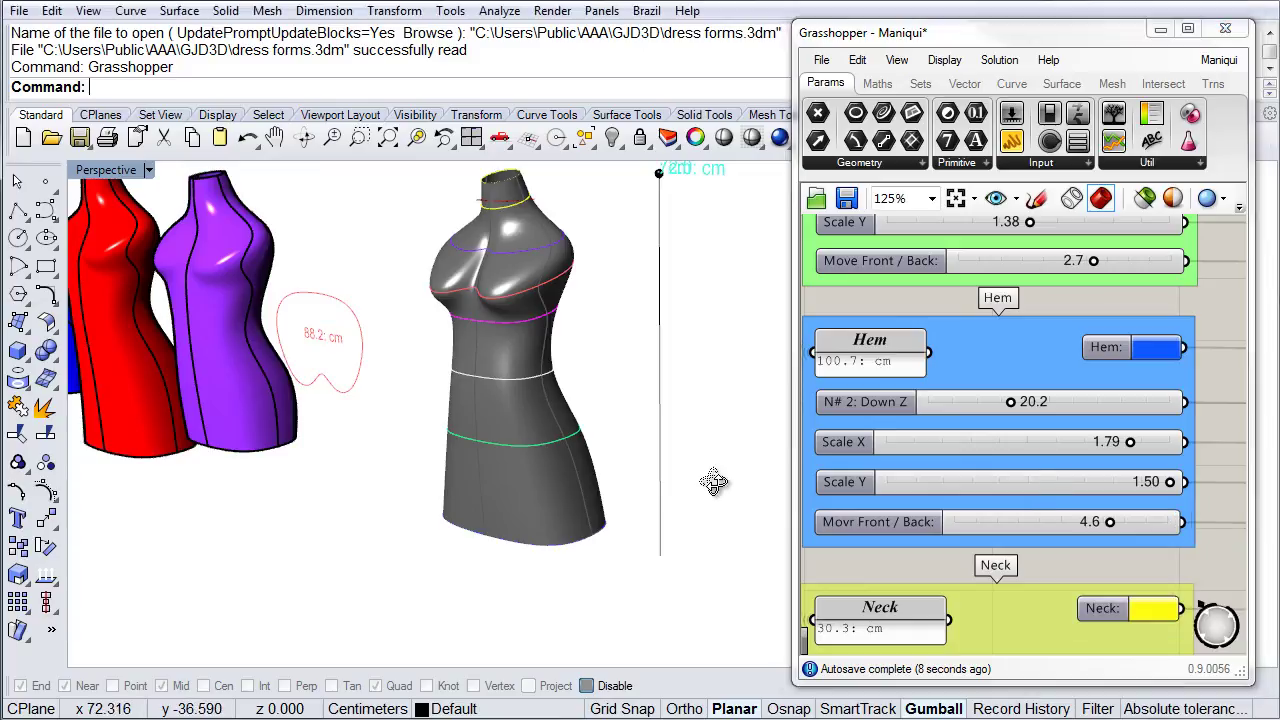
pyautogui.moveTo(714, 471); pyautogui.dragTo(565, 480, button='right')
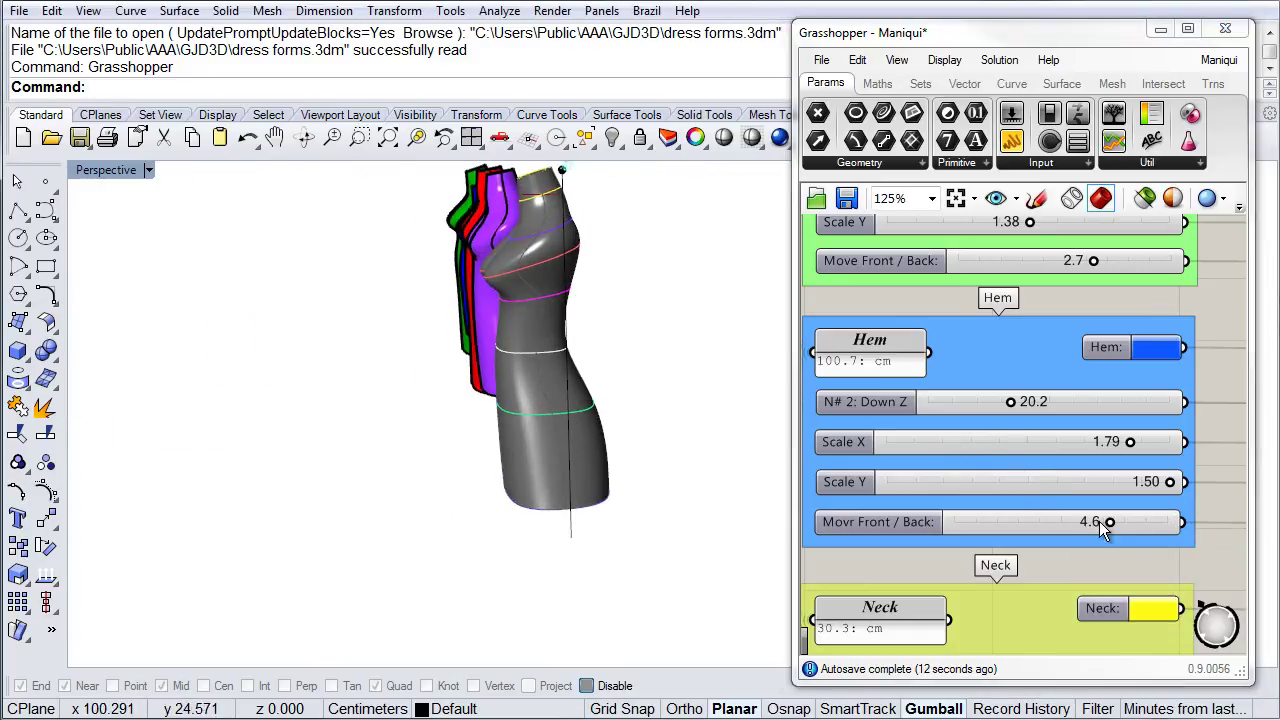
pyautogui.moveTo(1109, 523)
pyautogui.mouseDown()
pyautogui.moveTo(1083, 529)
pyautogui.moveTo(1101, 528)
pyautogui.mouseUp()
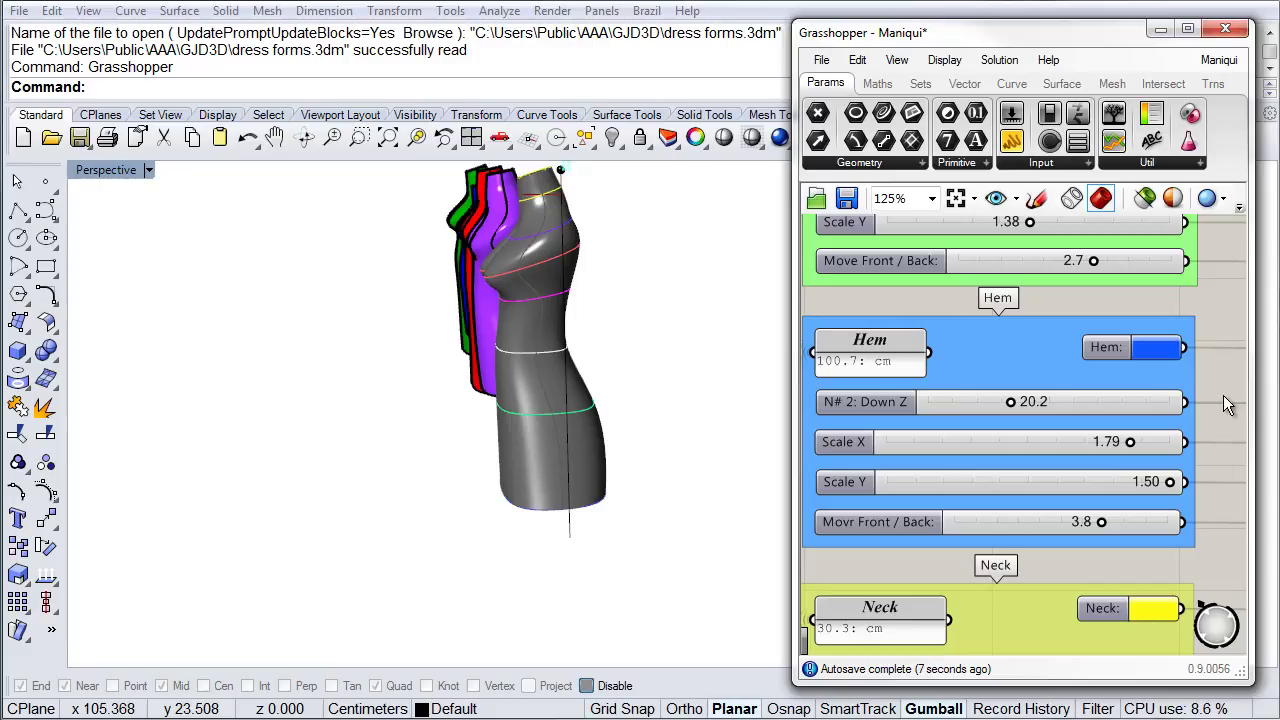
# Go to the bust parameter group through the canvas's saved BUST view
pyautogui.moveTo(1223, 398); pyautogui.dragTo(1224, 514, button='right')
pyautogui.scroll(-3, 1222, 519)
pyautogui.scroll(-1, 1221, 467)
pyautogui.moveTo(1002, 479); pyautogui.dragTo(922, 493, button='right')
pyautogui.moveTo(934, 356)
pyautogui.mouseDown(button='right')
pyautogui.moveTo(928, 497)
pyautogui.moveTo(930, 353)
pyautogui.mouseUp(button='right')
pyautogui.moveTo(917, 516); pyautogui.dragTo(900, 387, button='right')
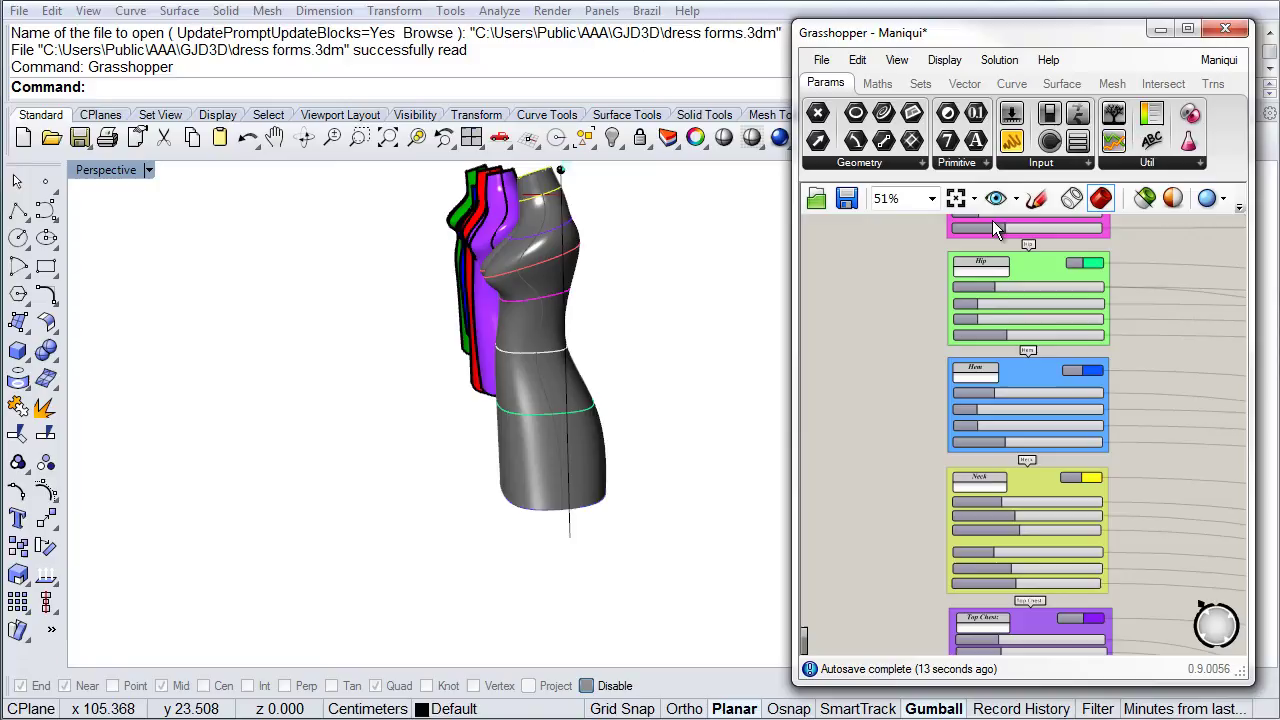
pyautogui.click(1016, 199)
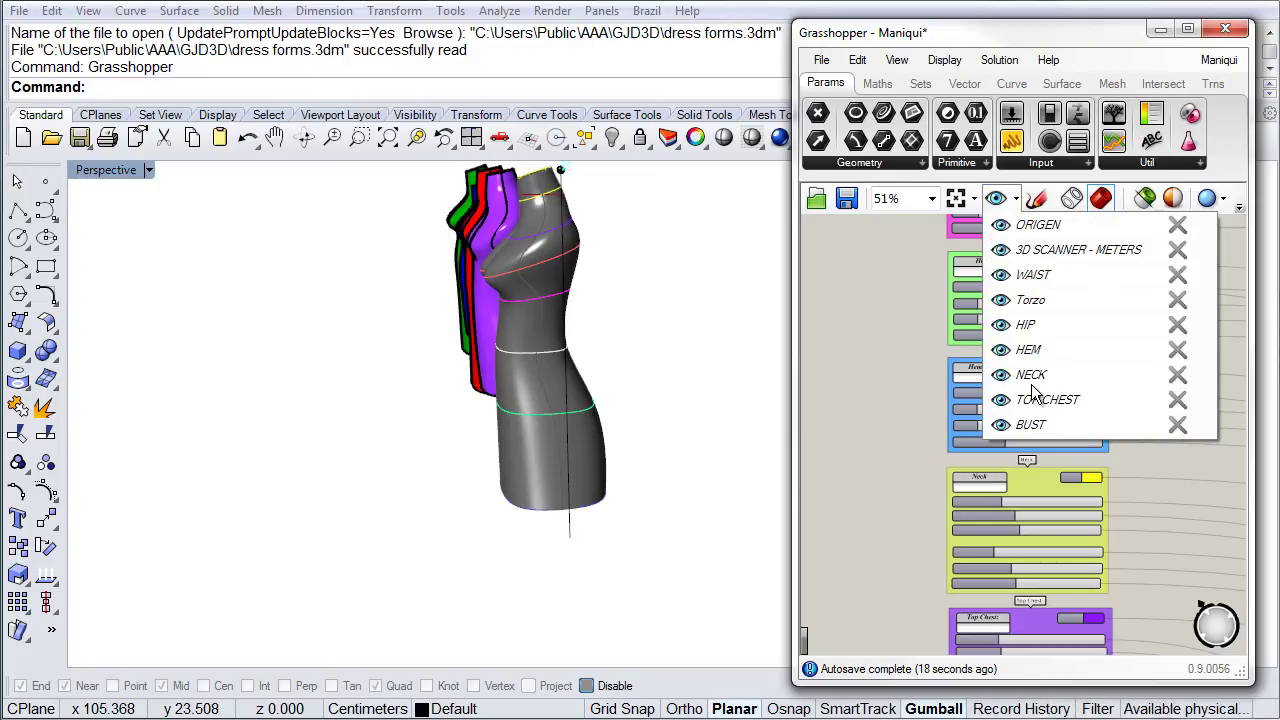
pyautogui.click(1001, 425)
pyautogui.click(921, 410)
pyautogui.moveTo(939, 380); pyautogui.dragTo(864, 348, button='right')
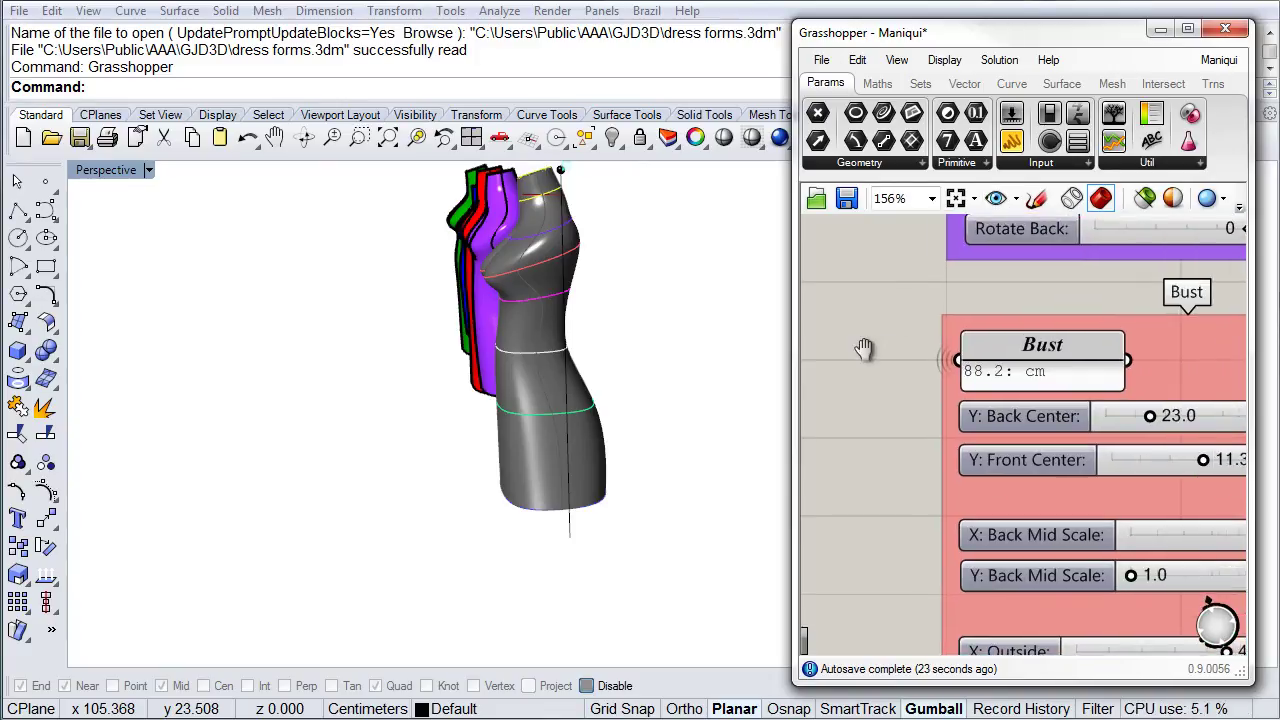
pyautogui.scroll(-3, 864, 348)
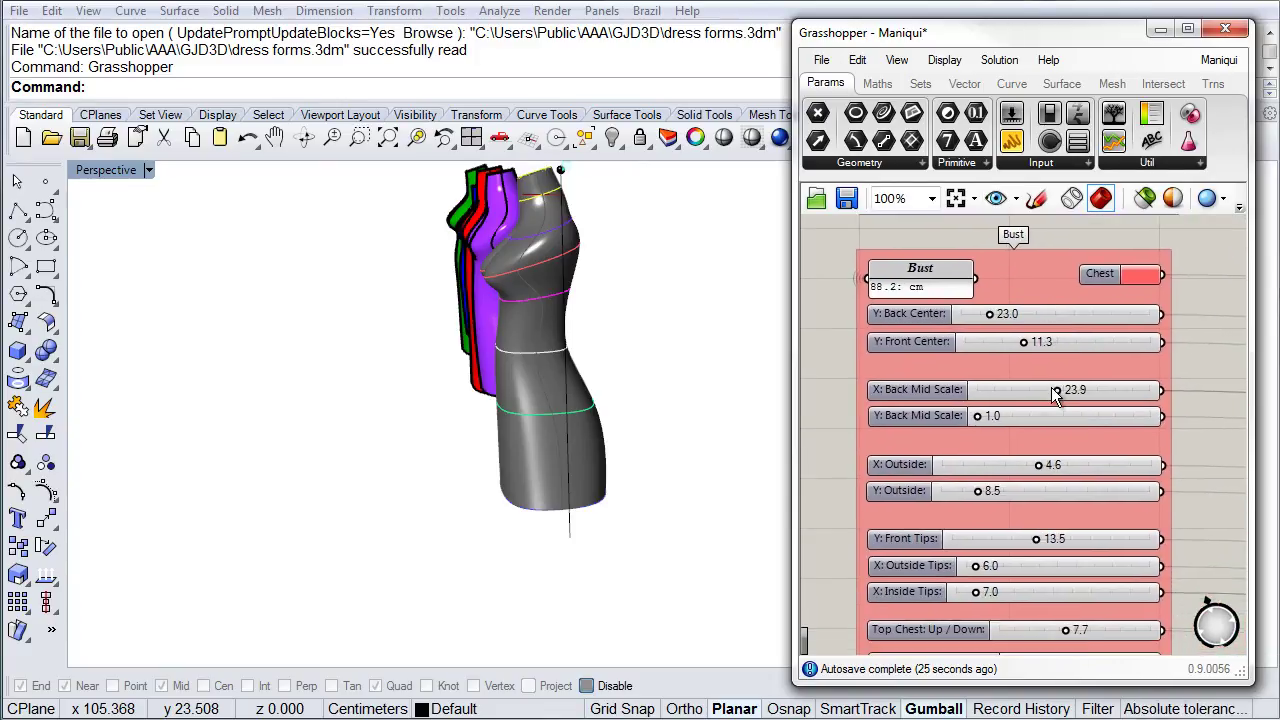
# Set the bust's Y Front Tips to 11.7, X Outside Tips to 5.2 and X Inside Tips to 7.0
pyautogui.moveTo(553, 359); pyautogui.dragTo(641, 346, button='right')
pyautogui.scroll(5, 531, 301)
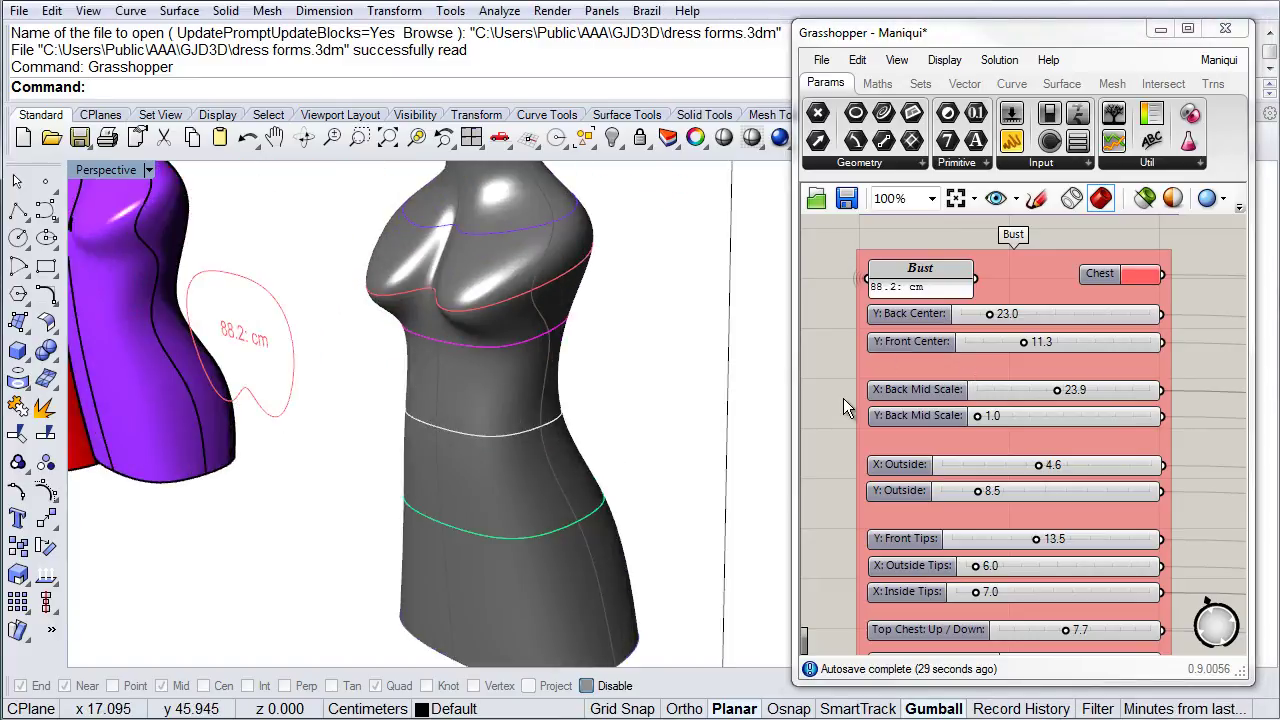
pyautogui.moveTo(842, 414); pyautogui.dragTo(847, 335, button='right')
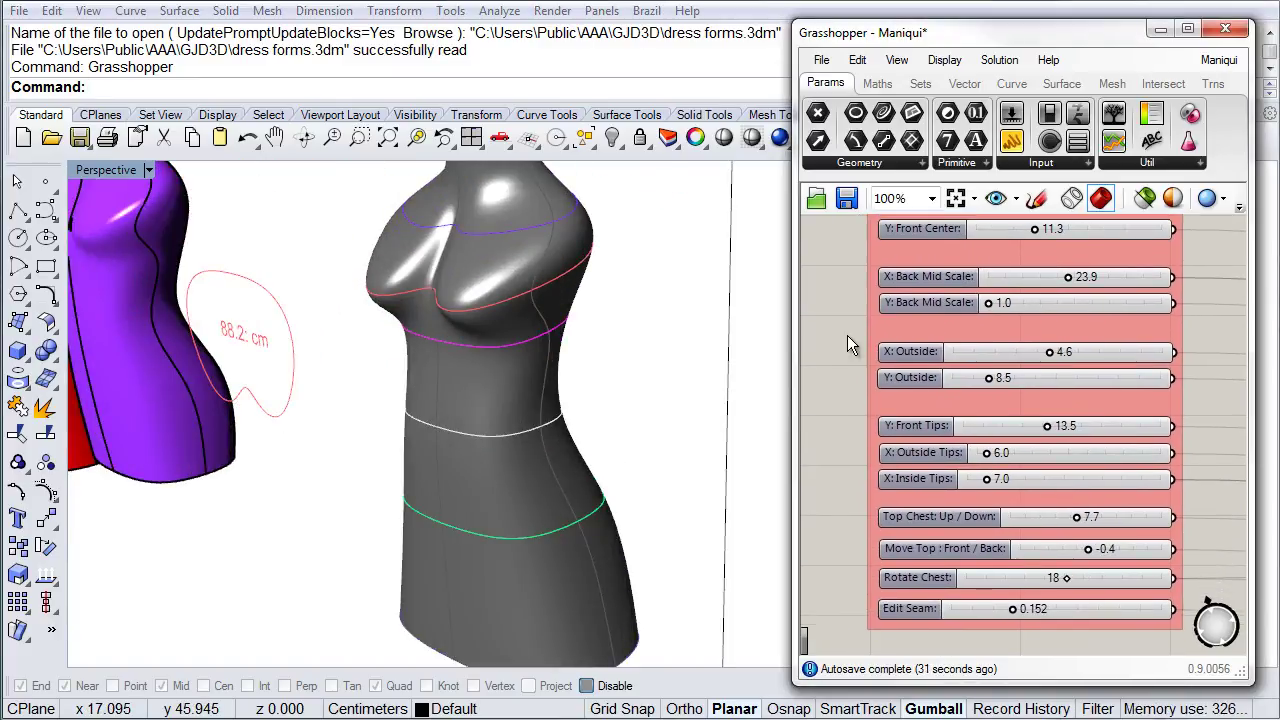
pyautogui.scroll(3, 691, 371)
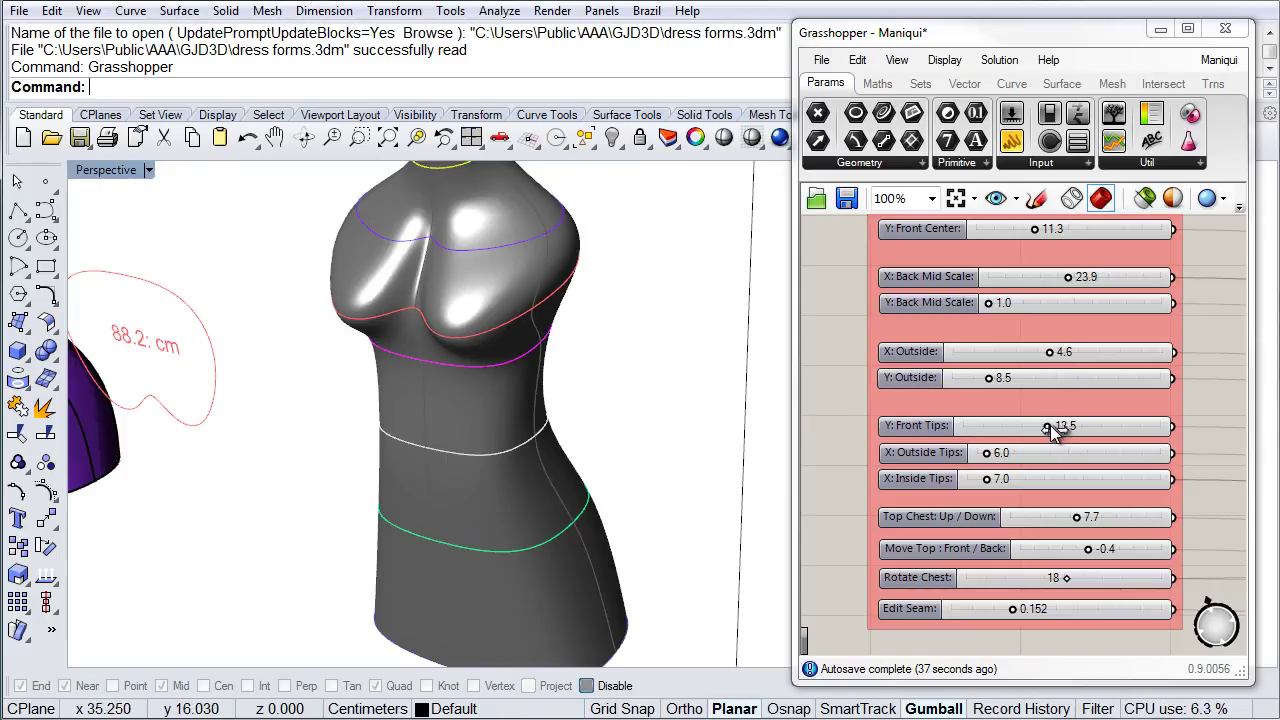
pyautogui.moveTo(1049, 428); pyautogui.dragTo(1034, 430)
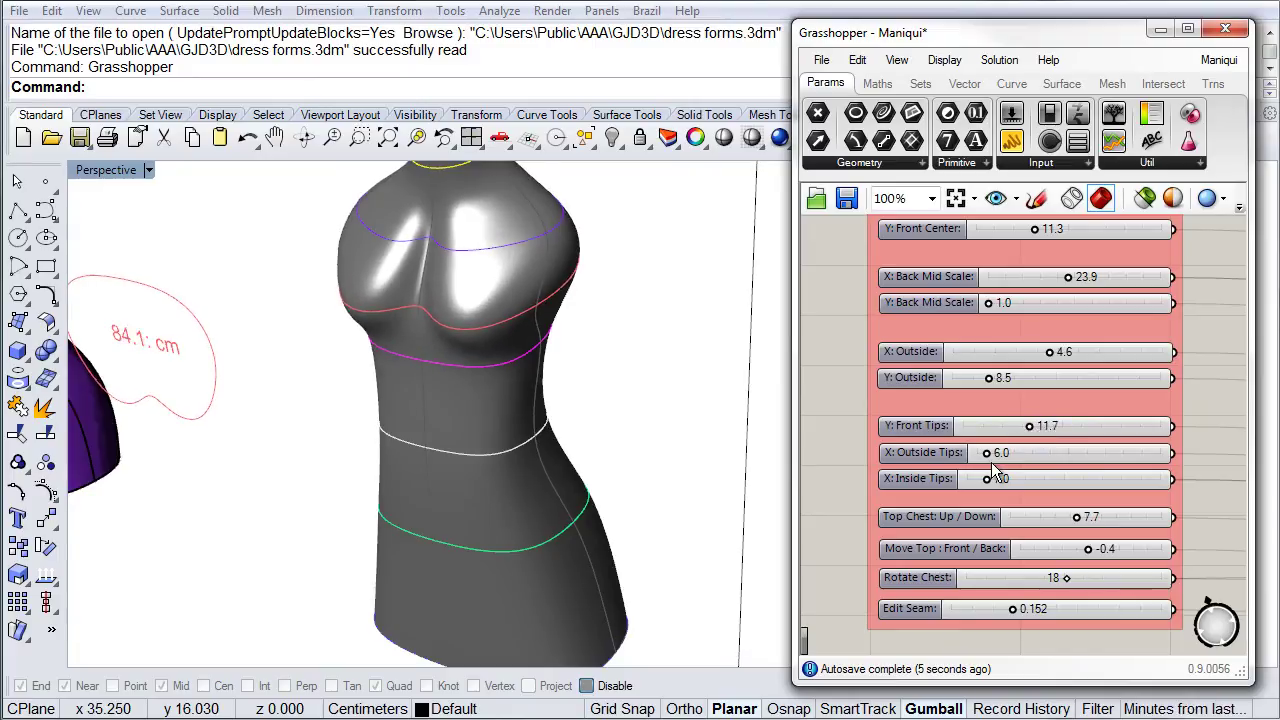
pyautogui.moveTo(995, 456); pyautogui.dragTo(979, 458)
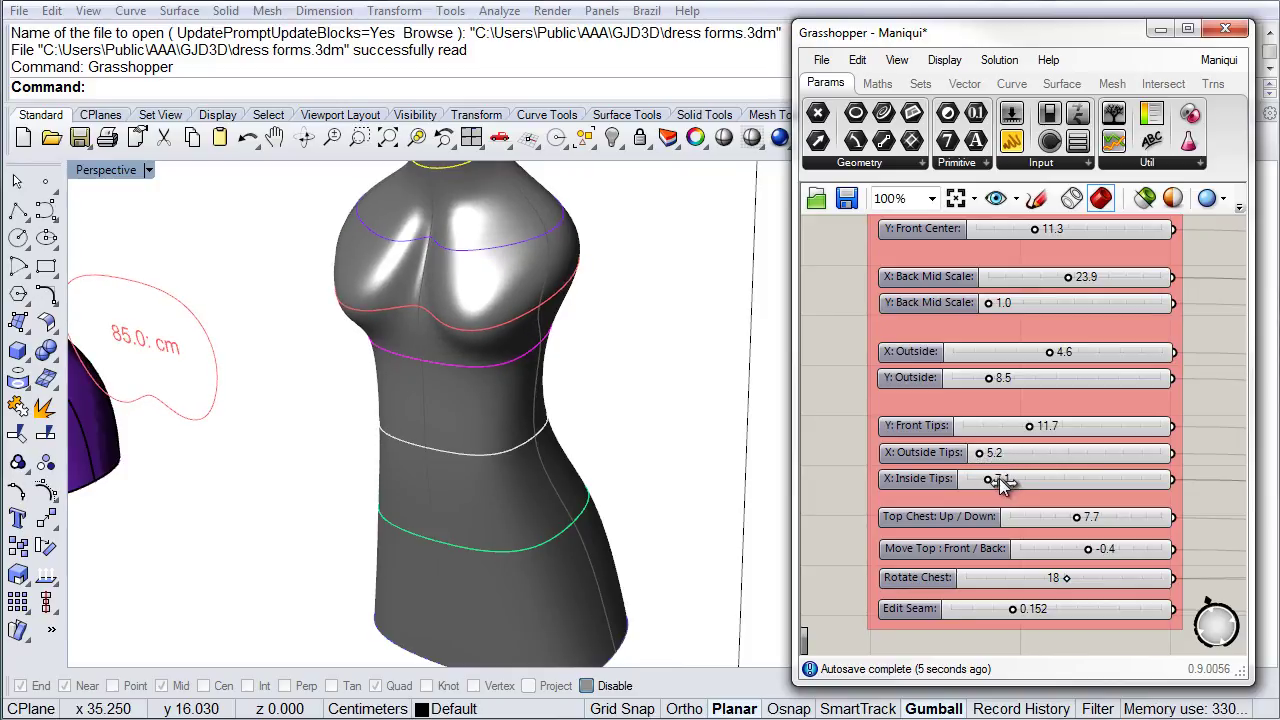
pyautogui.moveTo(1002, 481); pyautogui.dragTo(989, 480)
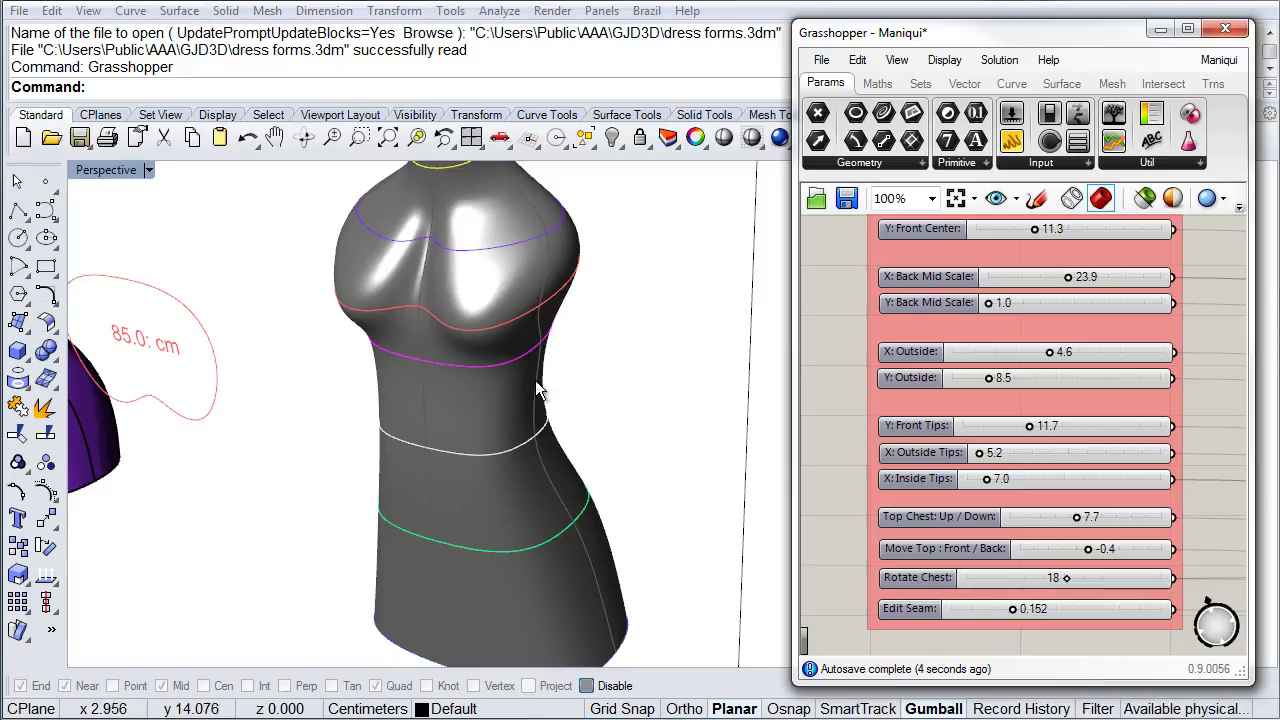
# Examine the reshaped mannequin and the 3D scanner and horizontal and vertical meter parameter groups
pyautogui.moveTo(543, 371)
pyautogui.mouseDown(button='right')
pyautogui.moveTo(706, 354)
pyautogui.moveTo(726, 326)
pyautogui.moveTo(556, 370)
pyautogui.mouseUp(button='right')
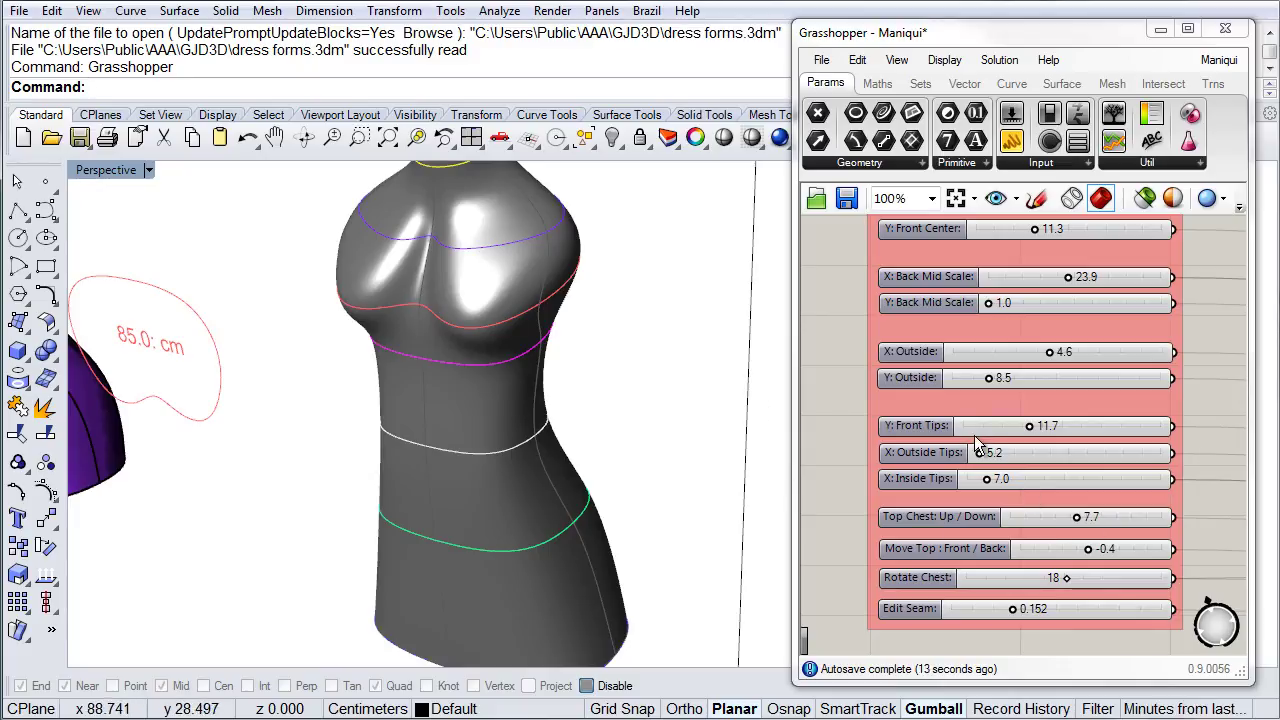
pyautogui.moveTo(1205, 518); pyautogui.dragTo(1201, 375, button='right')
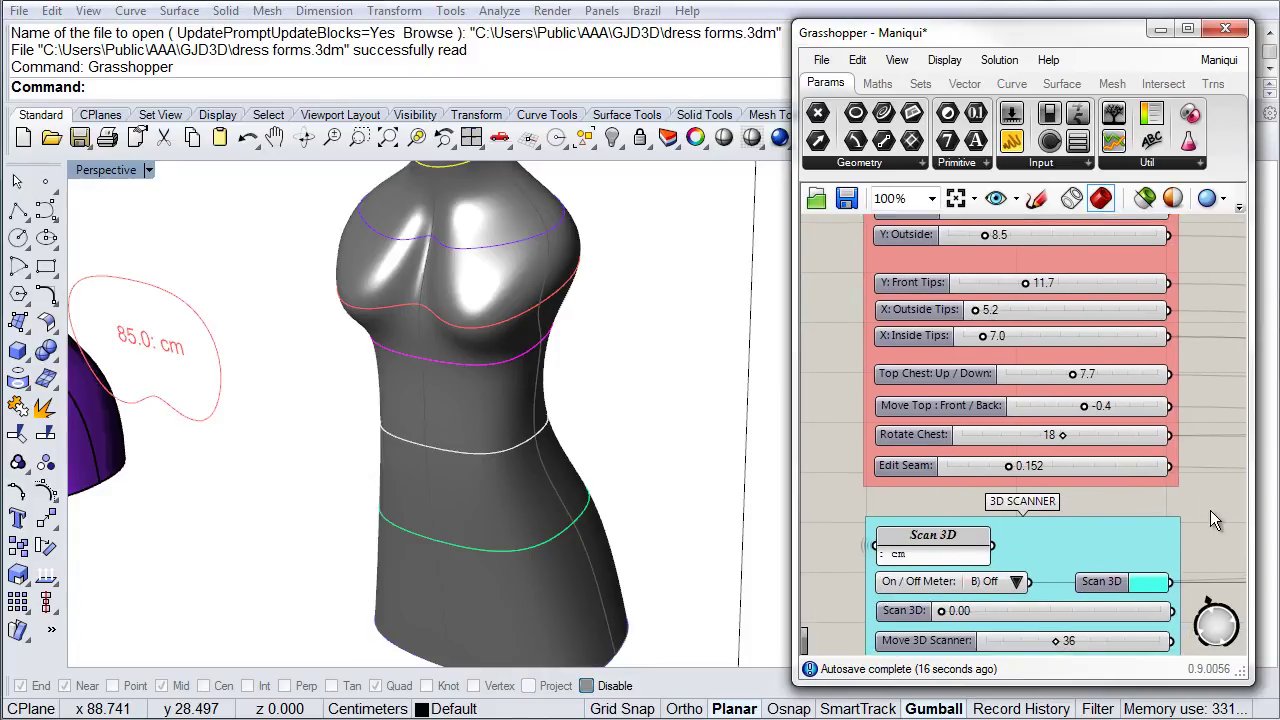
pyautogui.moveTo(1210, 503); pyautogui.dragTo(1194, 334, button='right')
pyautogui.moveTo(1203, 440); pyautogui.dragTo(1173, 317, button='right')
pyautogui.moveTo(1175, 556); pyautogui.dragTo(1183, 401, button='right')
pyautogui.moveTo(543, 429); pyautogui.dragTo(535, 435, button='right')
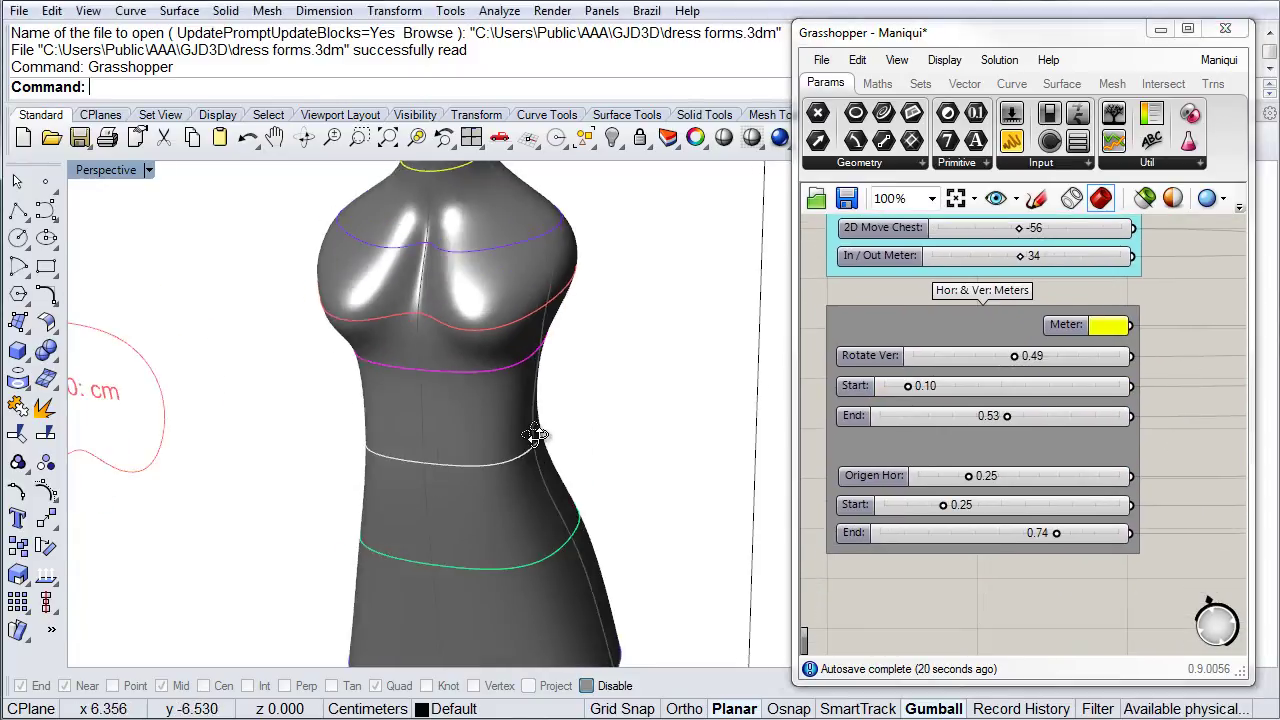
pyautogui.scroll(-6, 551, 412)
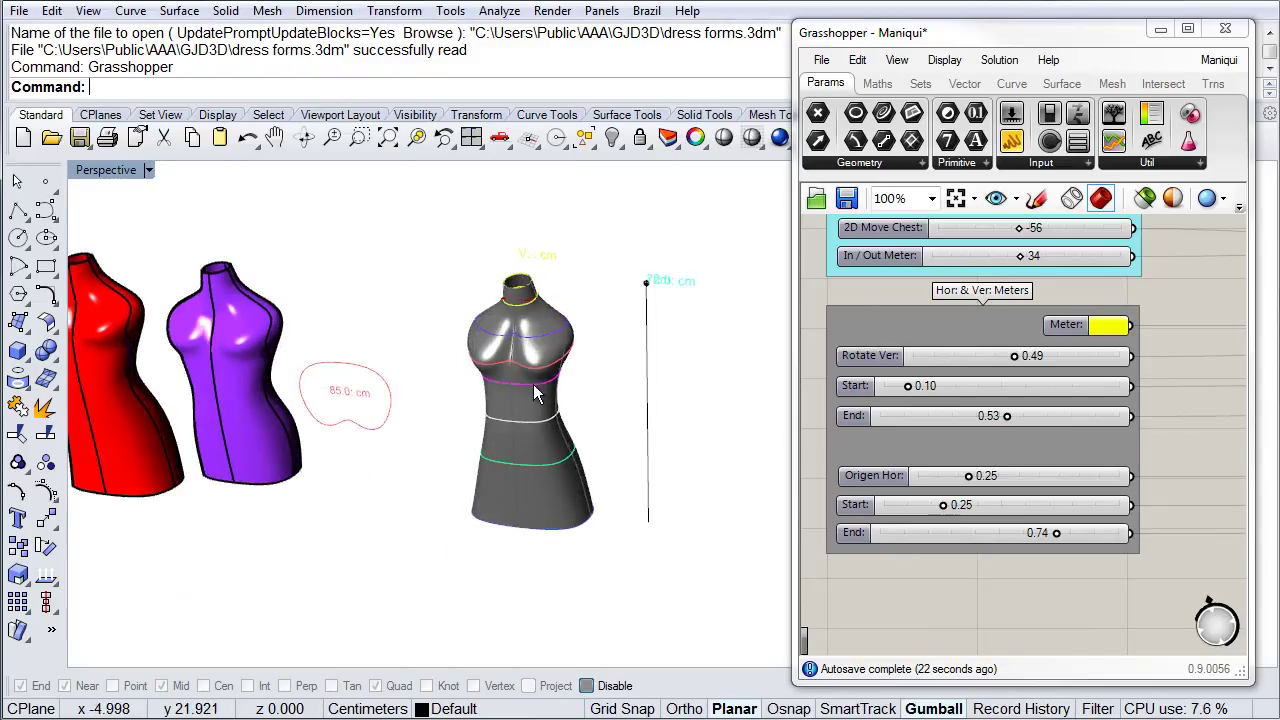
# Examine the dress form from several angles and review the neck, hem, hip and torso parameter groups on the canvas
pyautogui.moveTo(588, 422); pyautogui.dragTo(550, 397, button='right')
pyautogui.scroll(3, 550, 397)
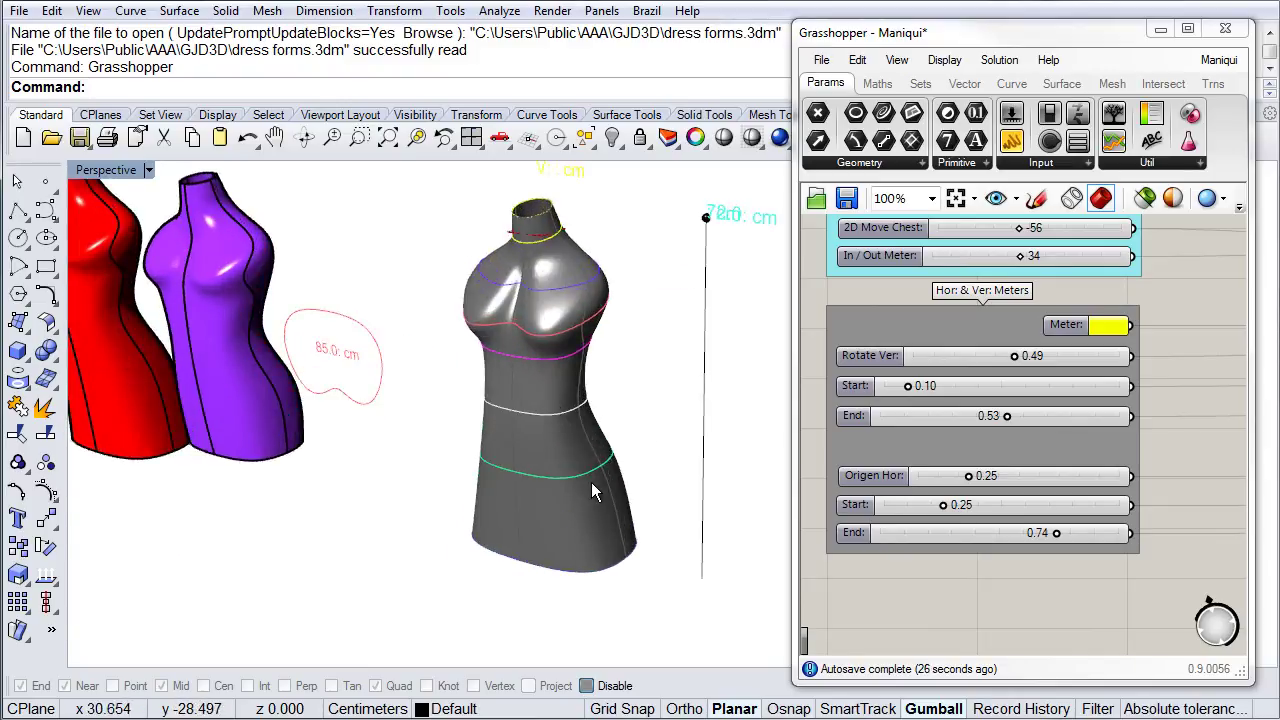
pyautogui.moveTo(591, 482); pyautogui.dragTo(623, 471, button='right')
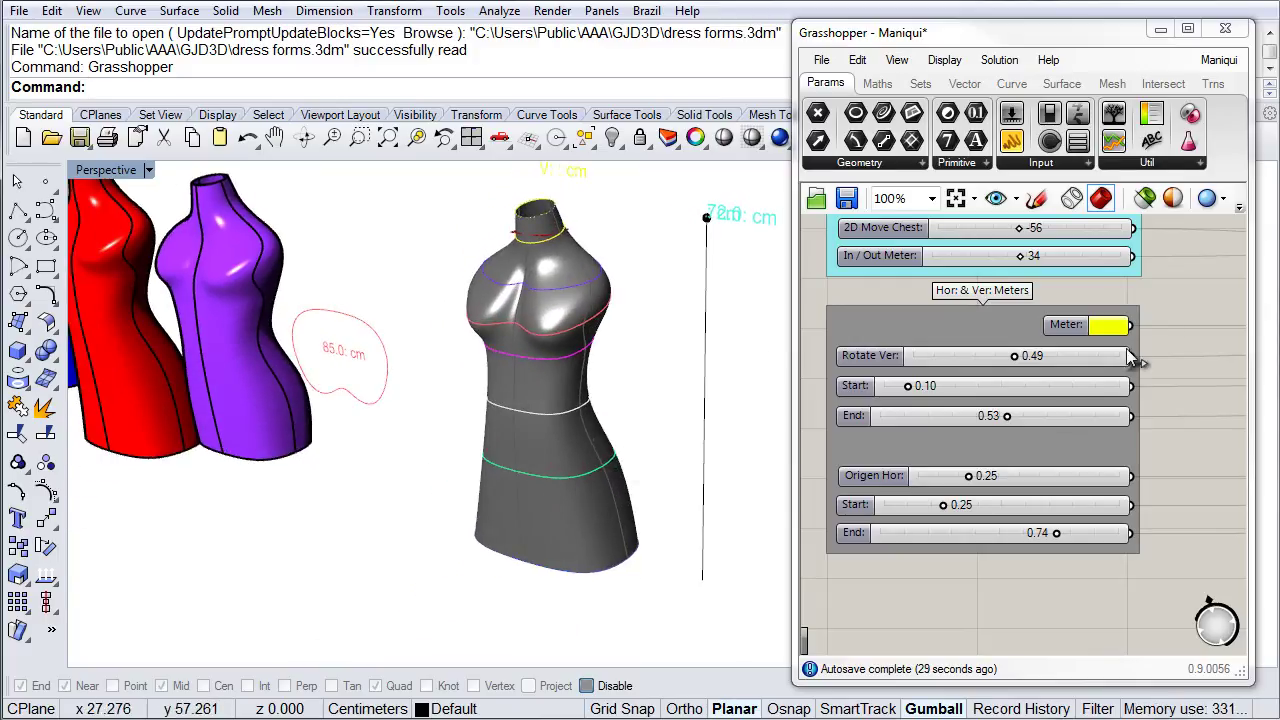
pyautogui.moveTo(1195, 397); pyautogui.dragTo(1171, 600, button='right')
pyautogui.moveTo(1170, 250); pyautogui.dragTo(1178, 496, button='right')
pyautogui.moveTo(1172, 348); pyautogui.dragTo(1157, 623, button='right')
pyautogui.scroll(15, 1152, 450)
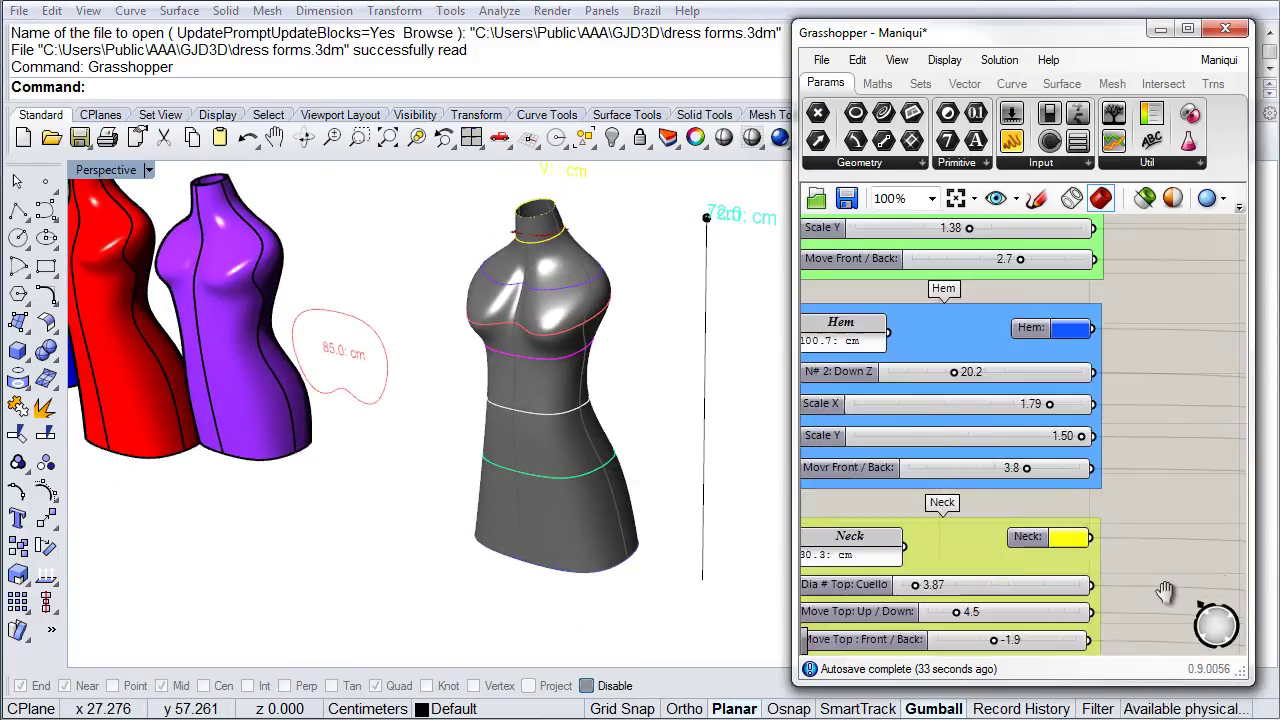
pyautogui.scroll(5, 1155, 400)
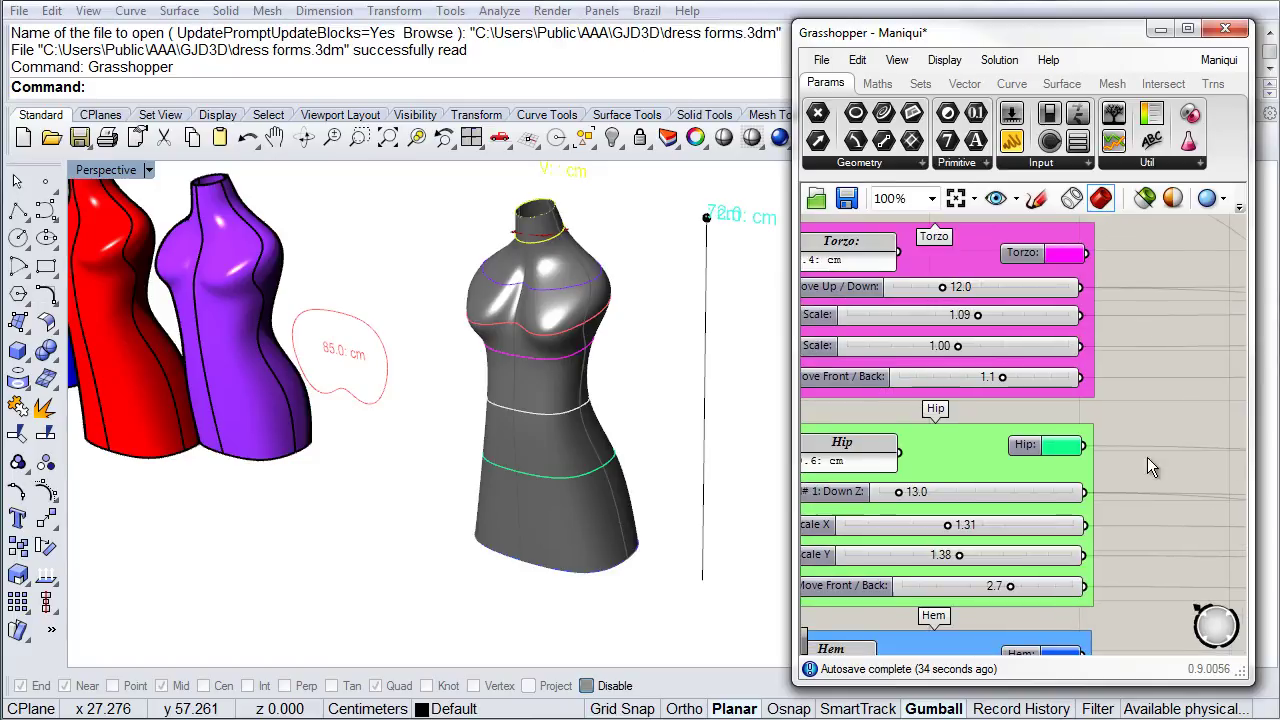
# Bake the Bake Maniqui 3D component to Layer 05 with the colour by layer
pyautogui.click(1016, 200)
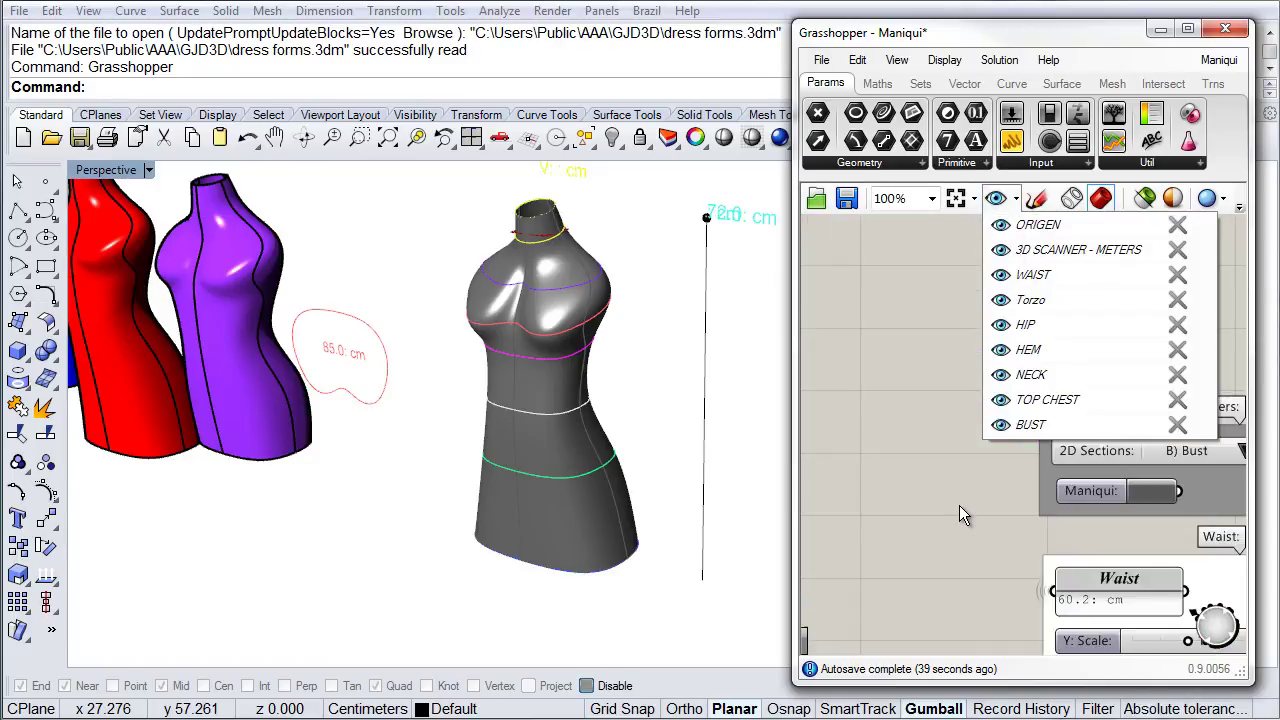
pyautogui.click(959, 505)
pyautogui.moveTo(926, 474); pyautogui.dragTo(790, 437, button='right')
pyautogui.moveTo(1130, 296); pyautogui.dragTo(1092, 285, button='right')
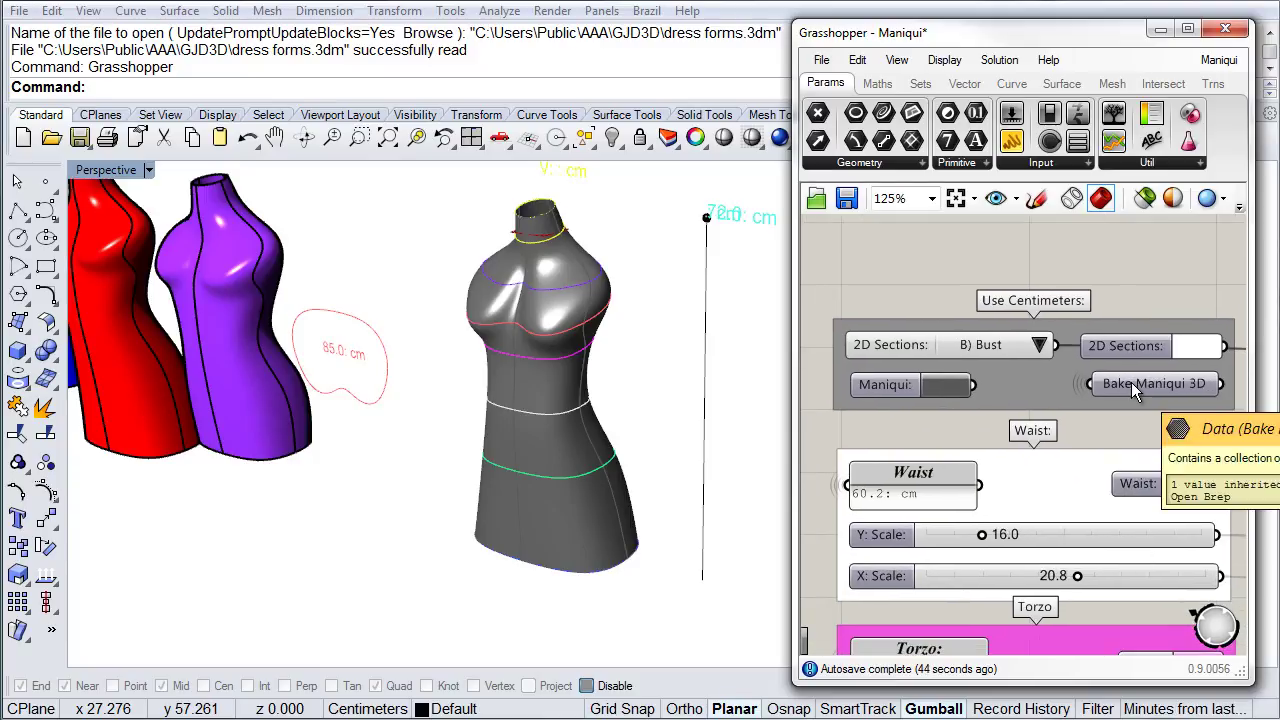
pyautogui.rightClick(1131, 382)
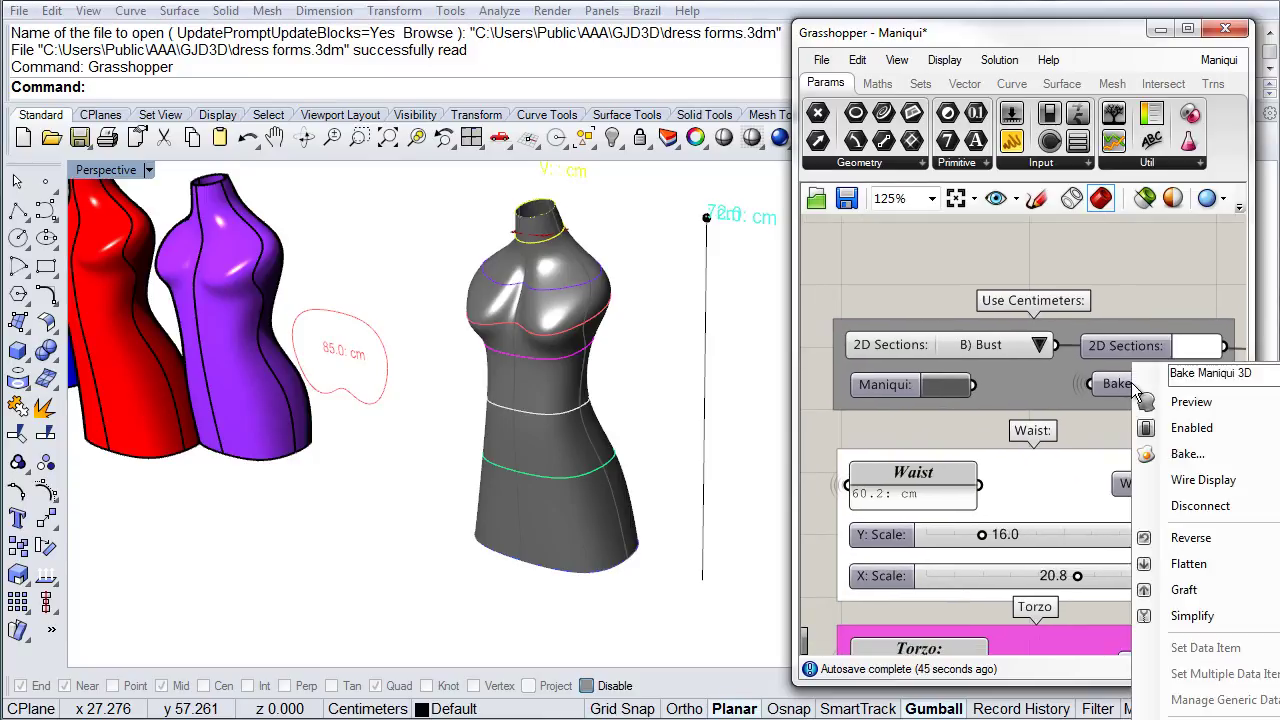
pyautogui.click(1185, 455)
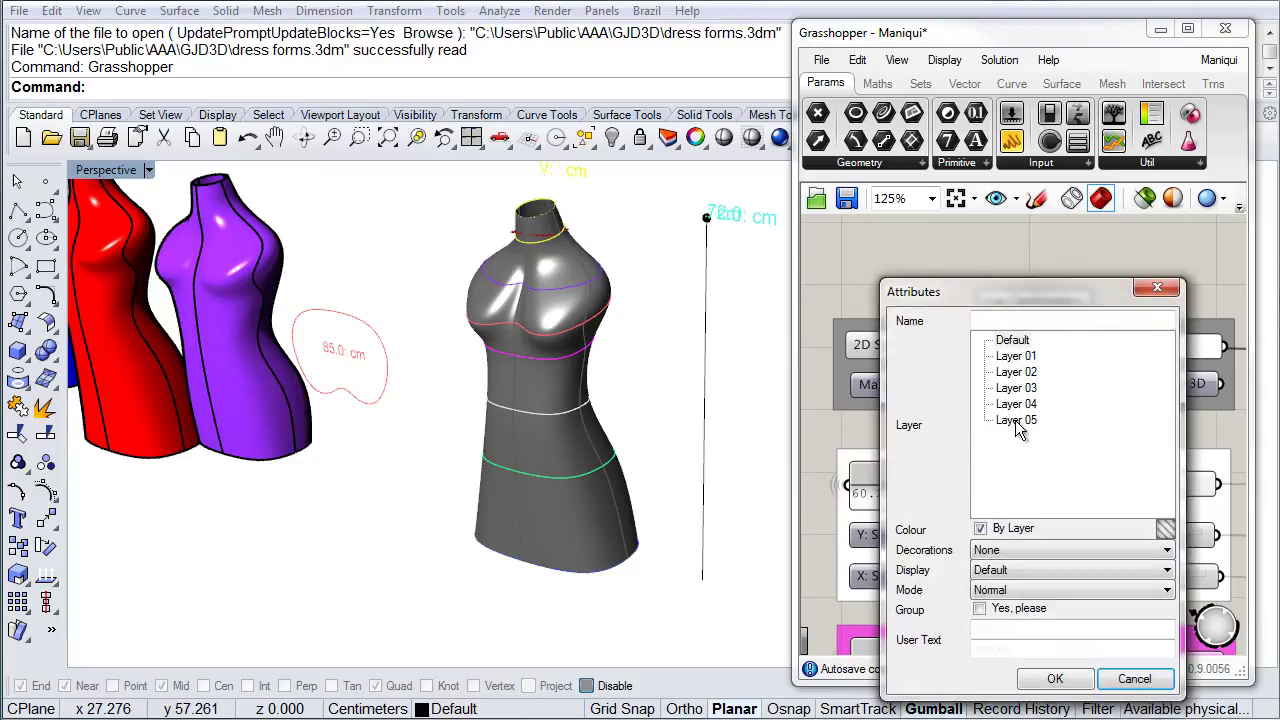
pyautogui.click(1016, 421)
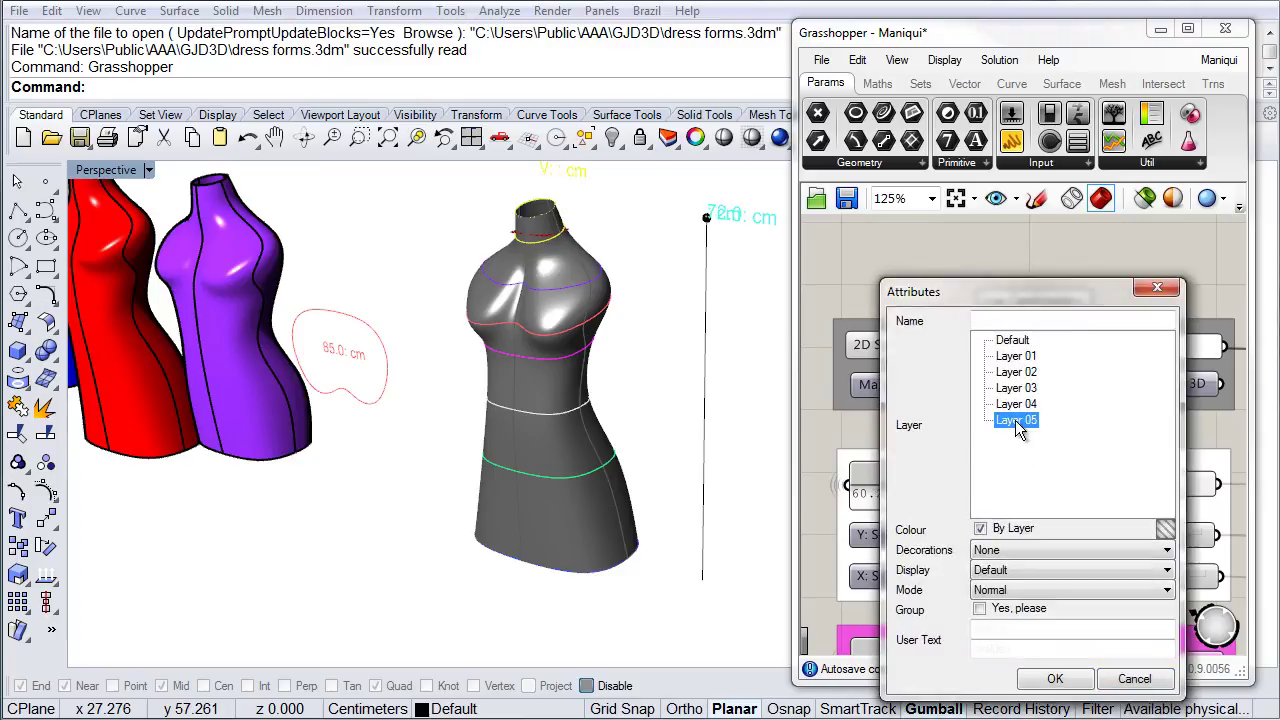
pyautogui.click(1055, 679)
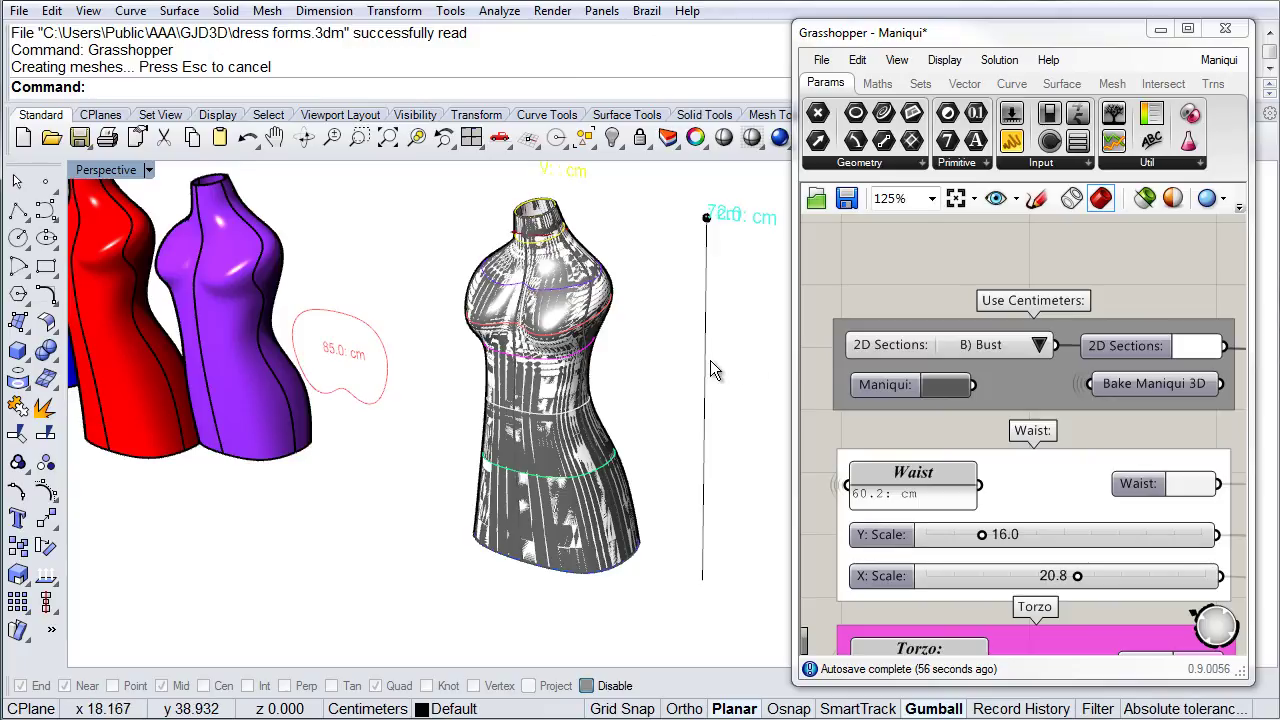
# Move the baked dress form to the far end of the row, beyond the green form
pyautogui.scroll(-5, 660, 400)
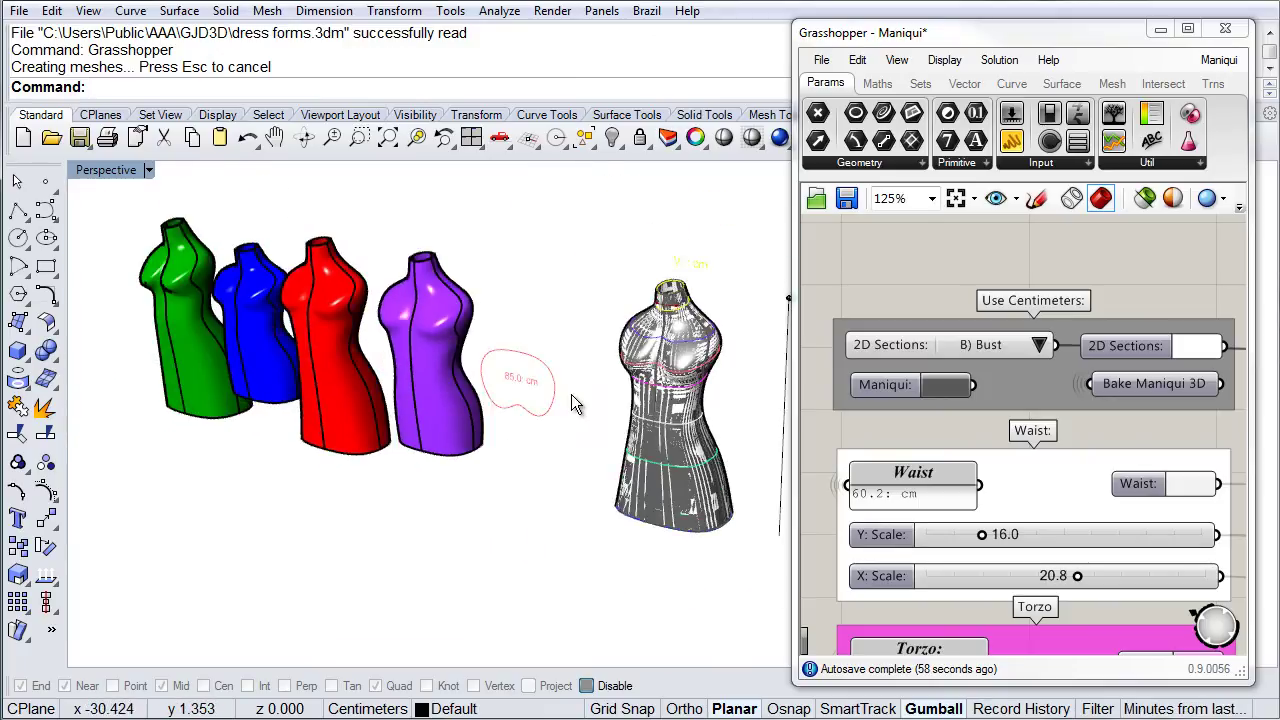
pyautogui.scroll(-5, 596, 405)
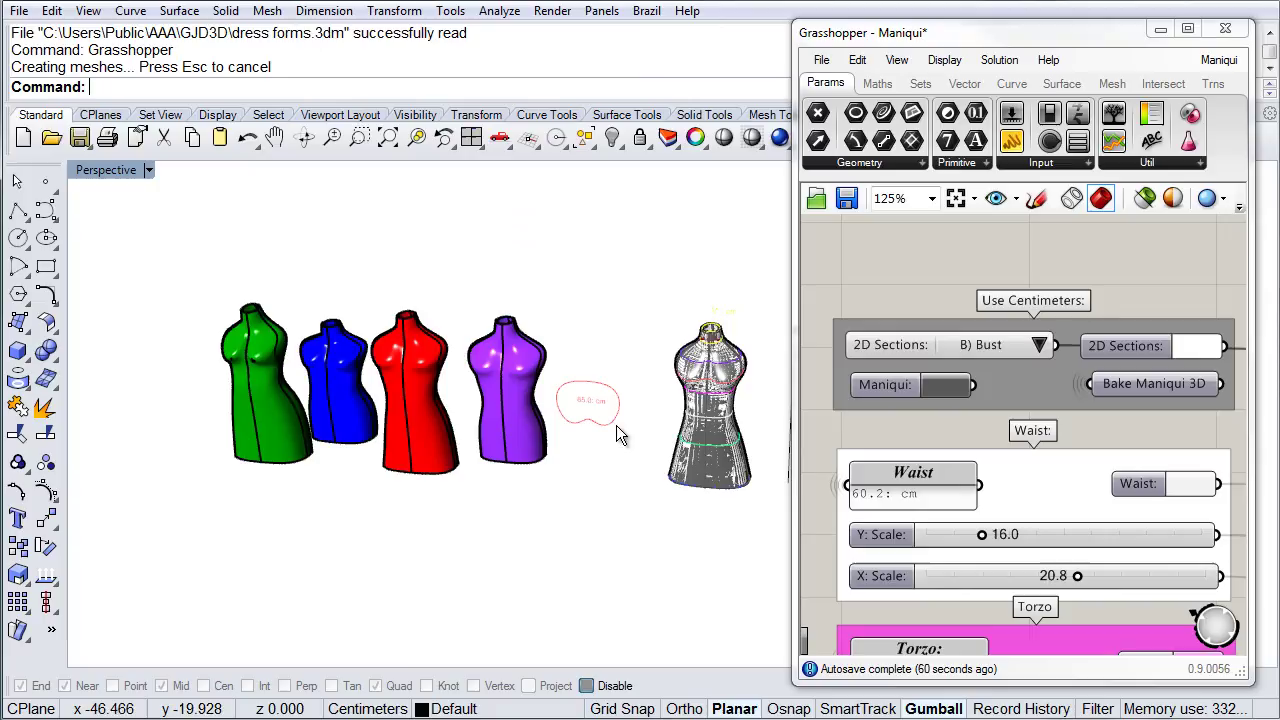
pyautogui.click(709, 437)
pyautogui.moveTo(737, 400); pyautogui.dragTo(186, 392)
pyautogui.click(243, 292)
pyautogui.keyDown('shift'); pyautogui.moveTo(243, 295); pyautogui.dragTo(360, 527, button='right'); pyautogui.keyUp('shift')
pyautogui.scroll(5, 368, 439)
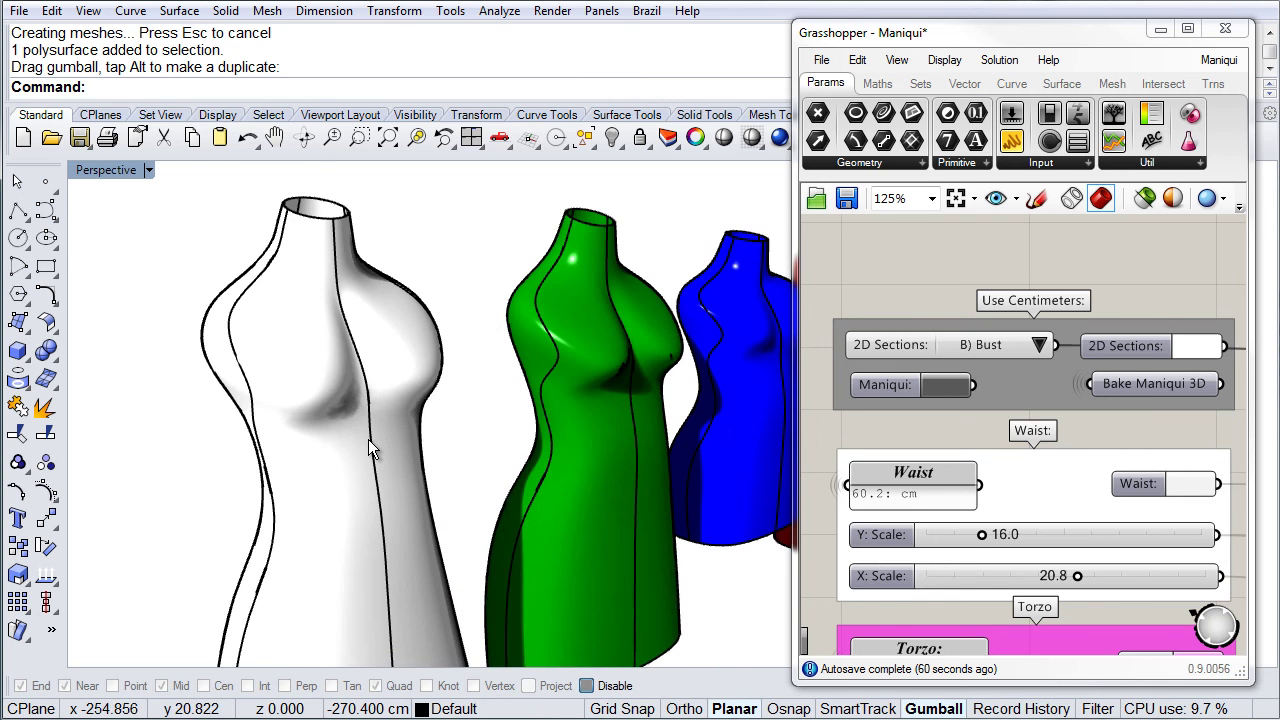
pyautogui.scroll(-3, 371, 396)
pyautogui.moveTo(610, 466); pyautogui.dragTo(358, 447, button='right')
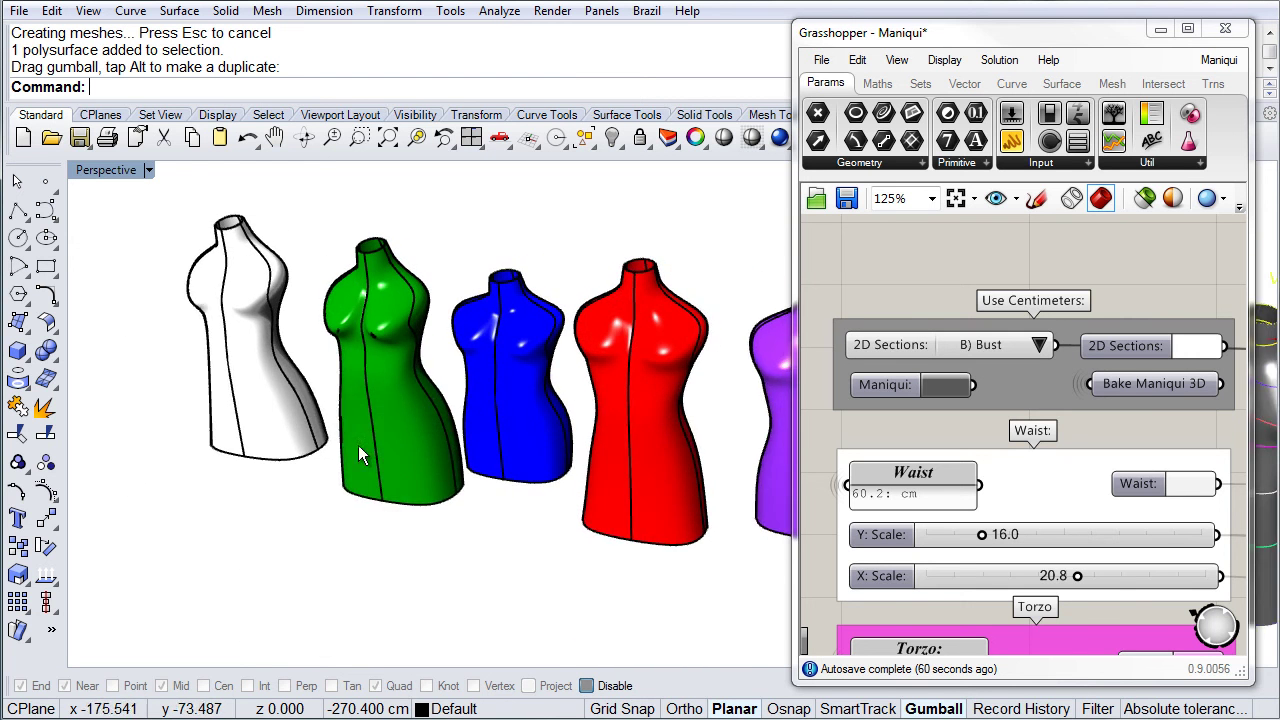
pyautogui.moveTo(328, 396); pyautogui.dragTo(614, 337, button='right')
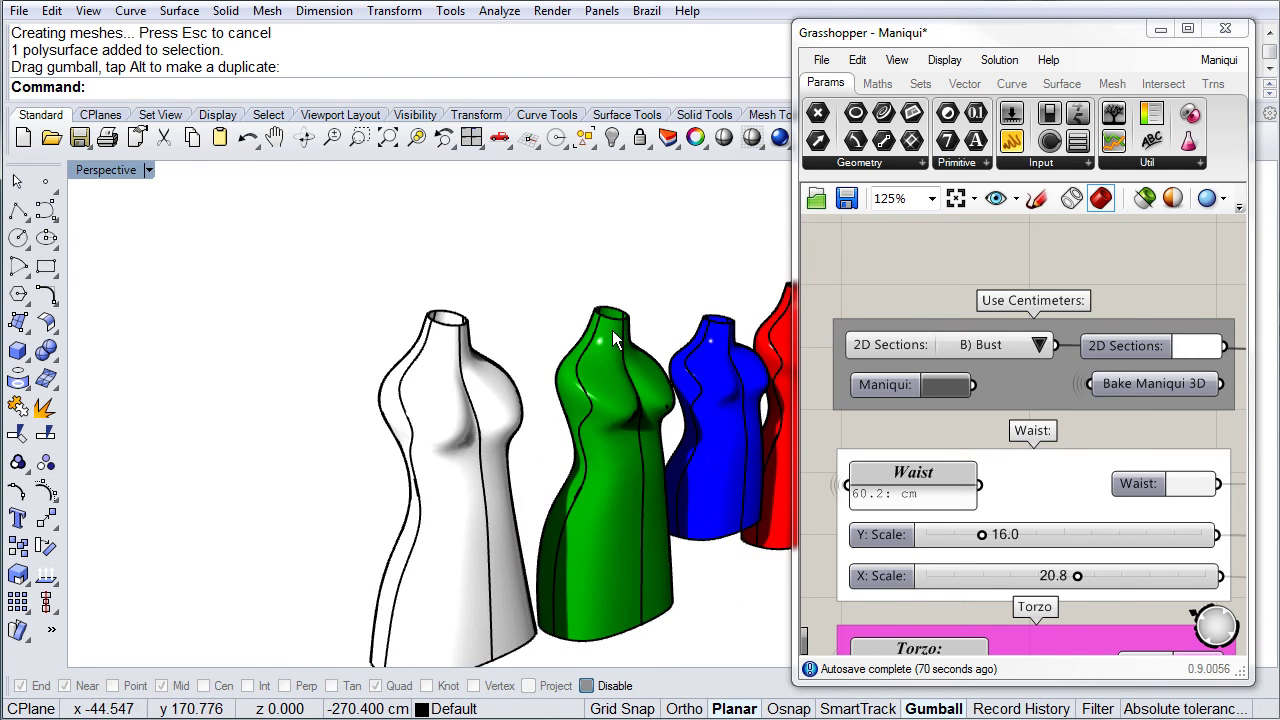
# Maximize the Front viewport around the white dress form and set its display mode to Shaded
pyautogui.doubleClick(108, 170)
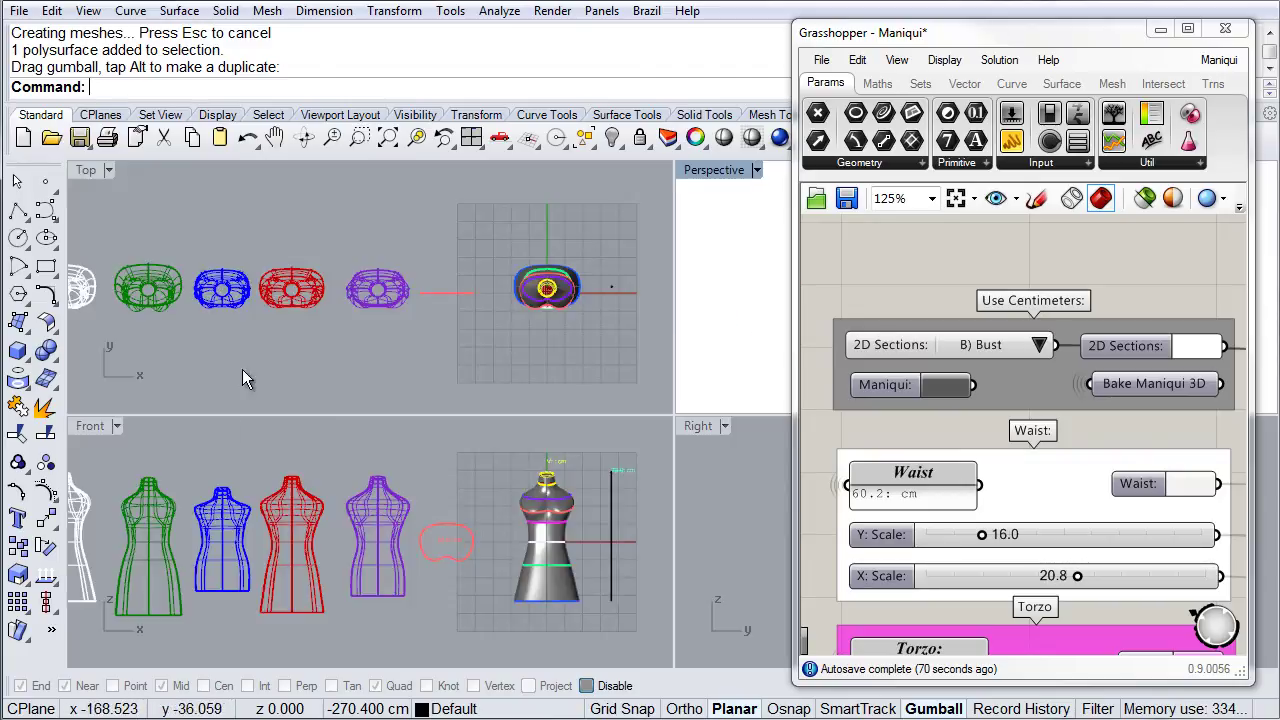
pyautogui.doubleClick(89, 428)
pyautogui.moveTo(129, 366); pyautogui.dragTo(462, 443, button='right')
pyautogui.scroll(3, 531, 401)
pyautogui.moveTo(593, 238); pyautogui.dragTo(493, 255, button='right')
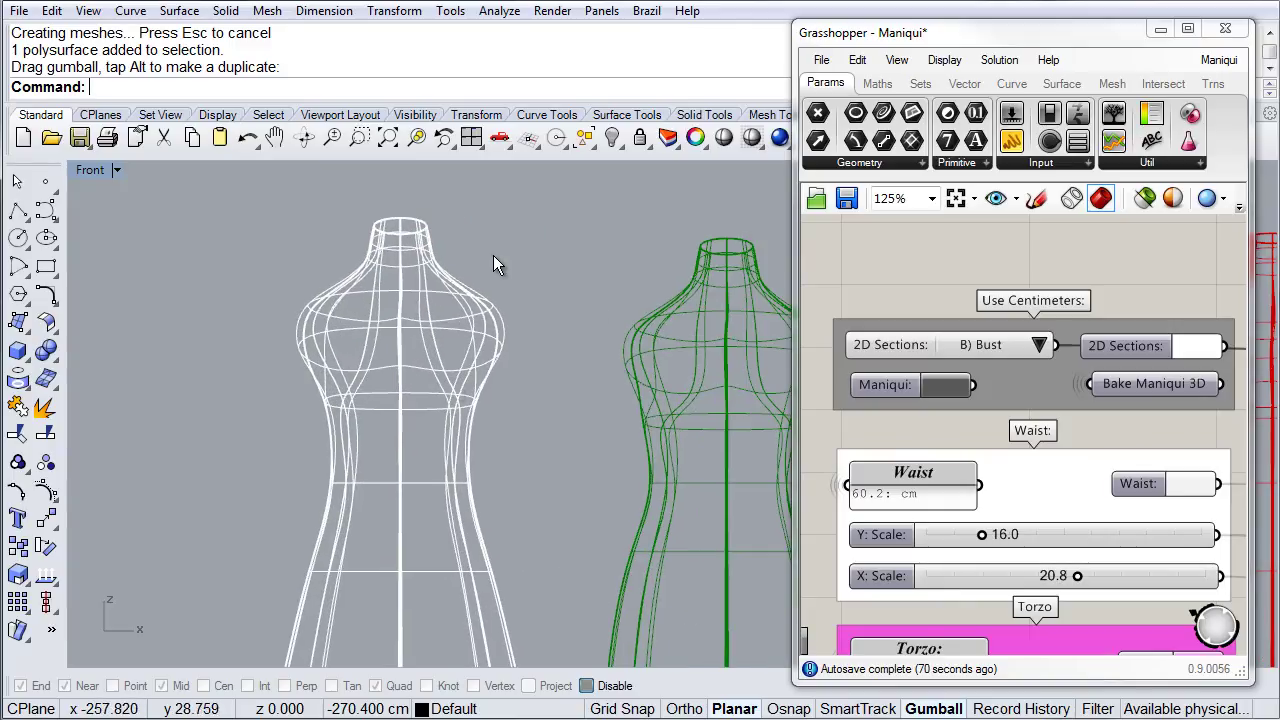
pyautogui.click(752, 139)
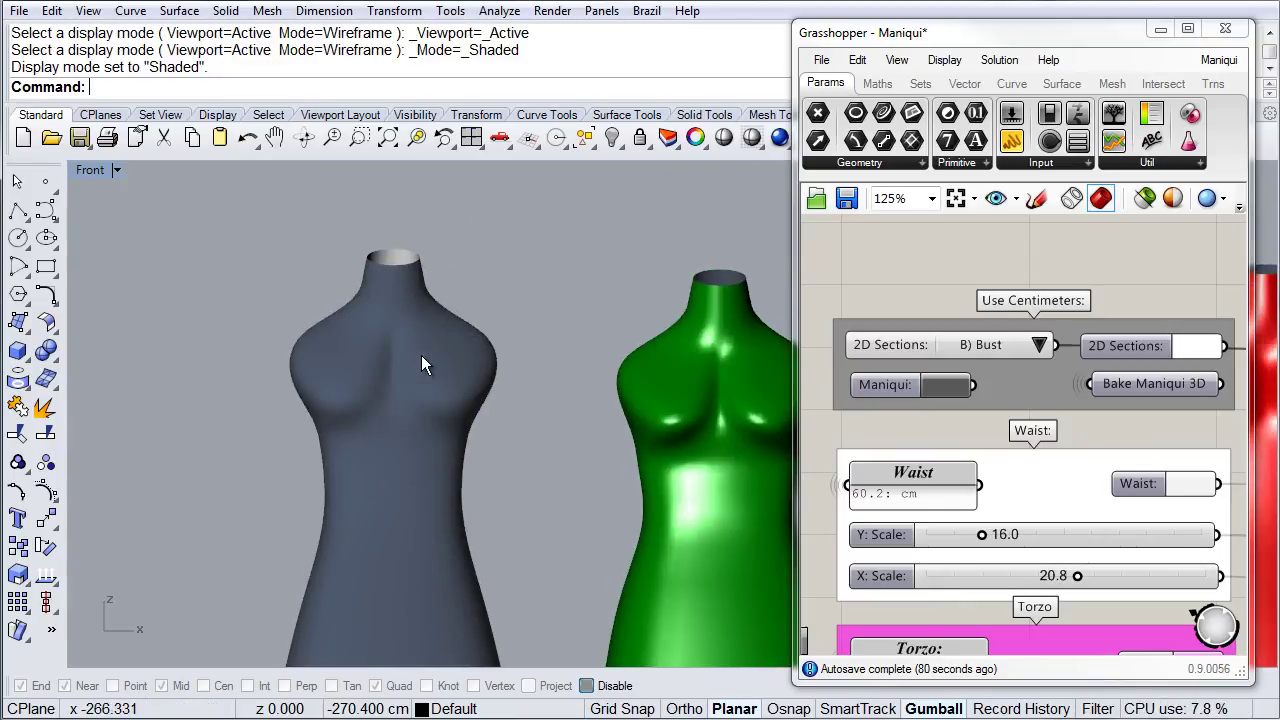
# Flip the surface direction of the white dress form
pyautogui.scroll(2, 415, 360)
pyautogui.click(411, 364)
pyautogui.write('F')
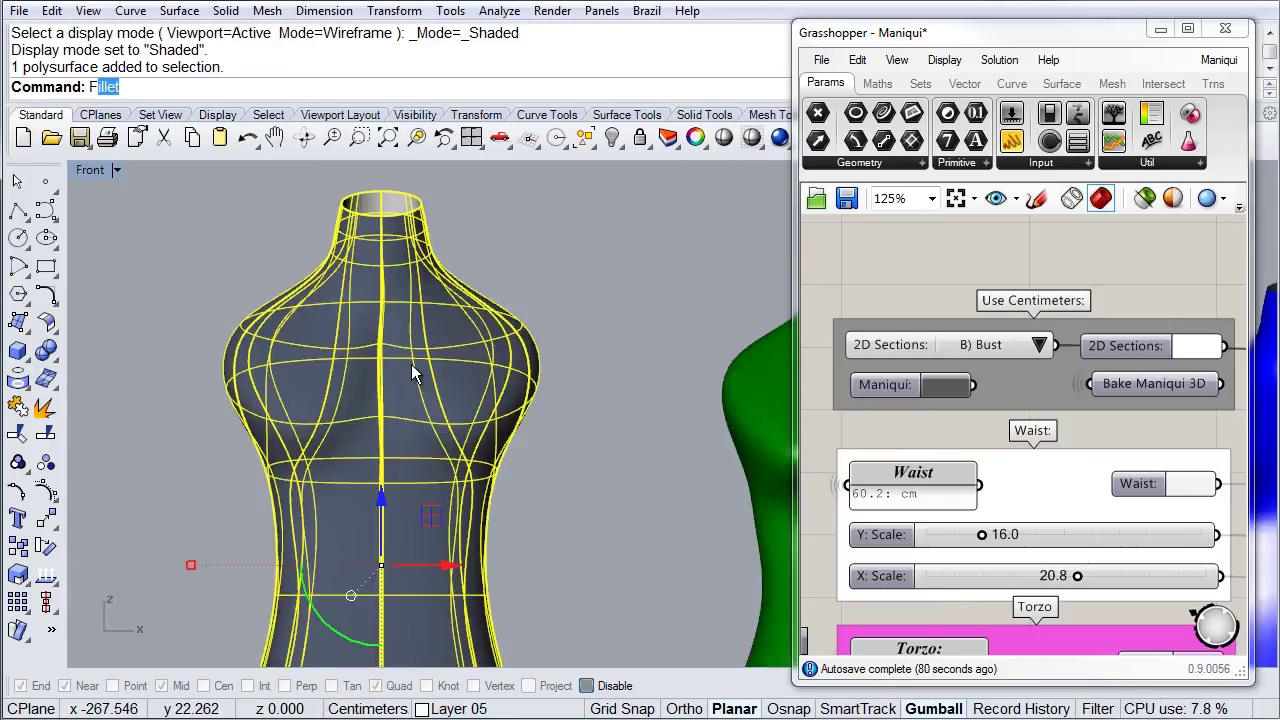
pyautogui.write('lip')
pyautogui.press('Return')
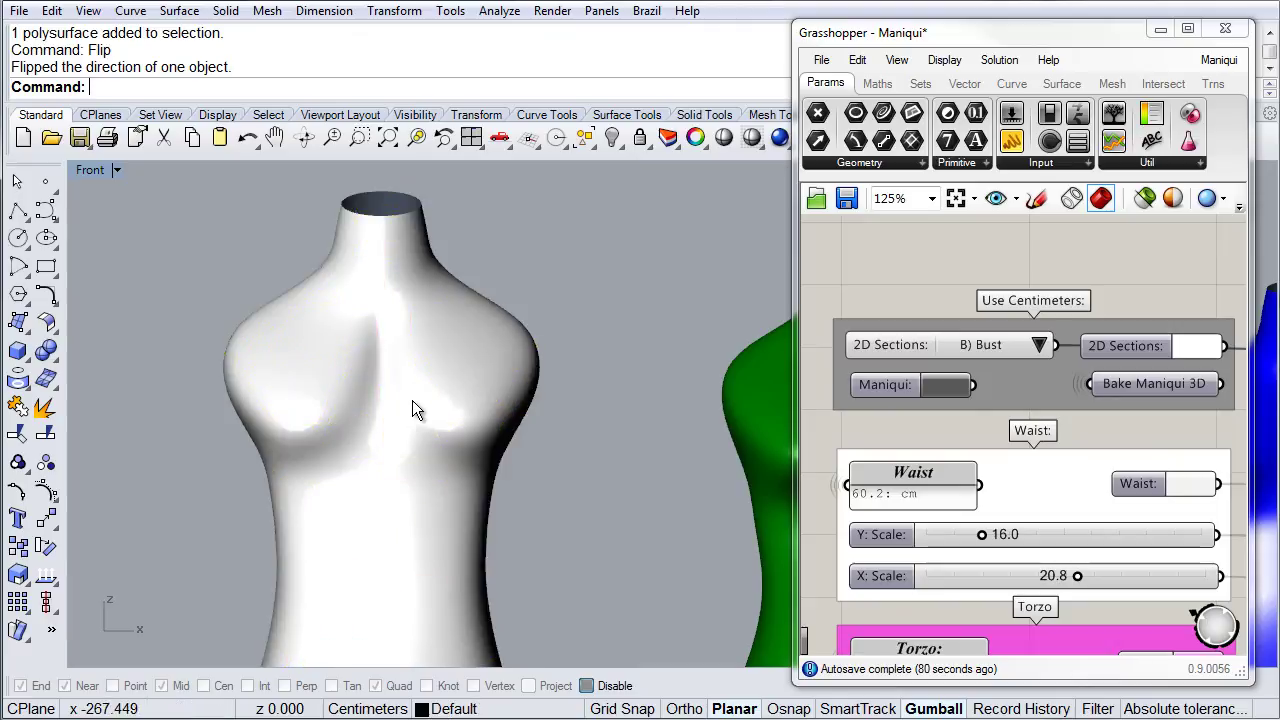
# Draw an interpolated curve diagonally from beside the neck across the chest and past the opposite waist, and select it
pyautogui.scroll(-1, 429, 380)
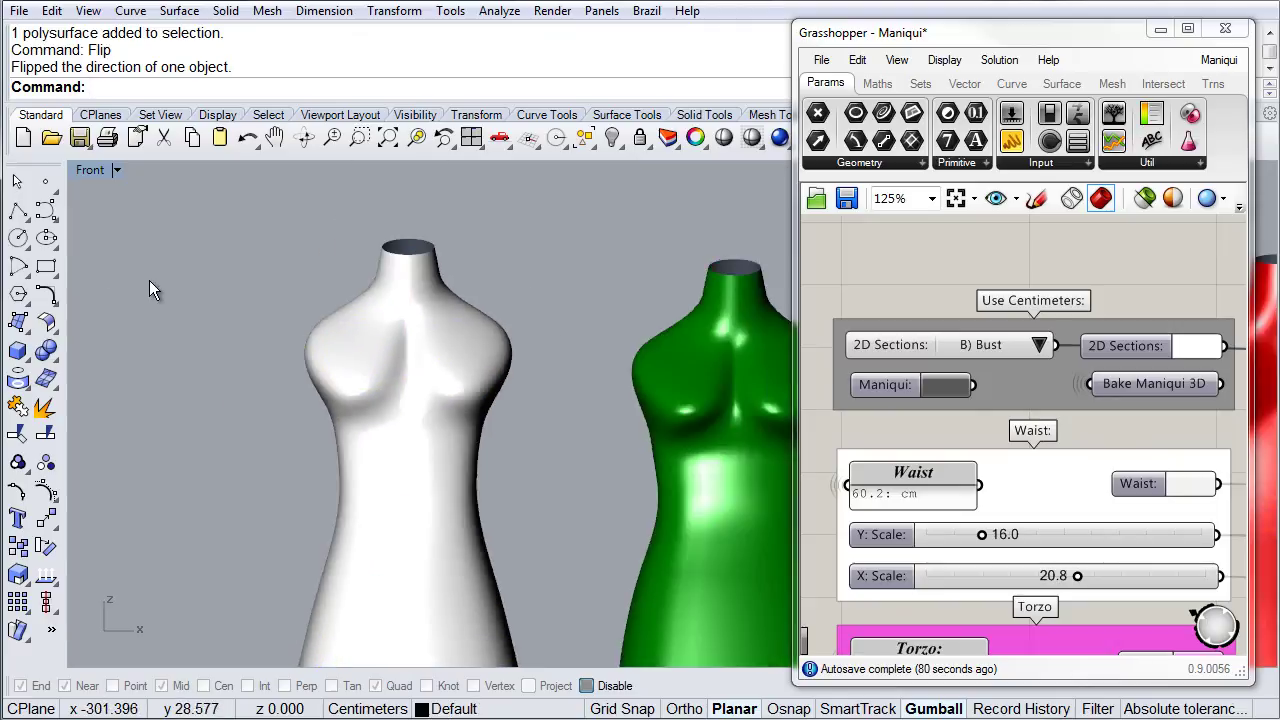
pyautogui.click(50, 215)
pyautogui.click(108, 233)
pyautogui.click(358, 270)
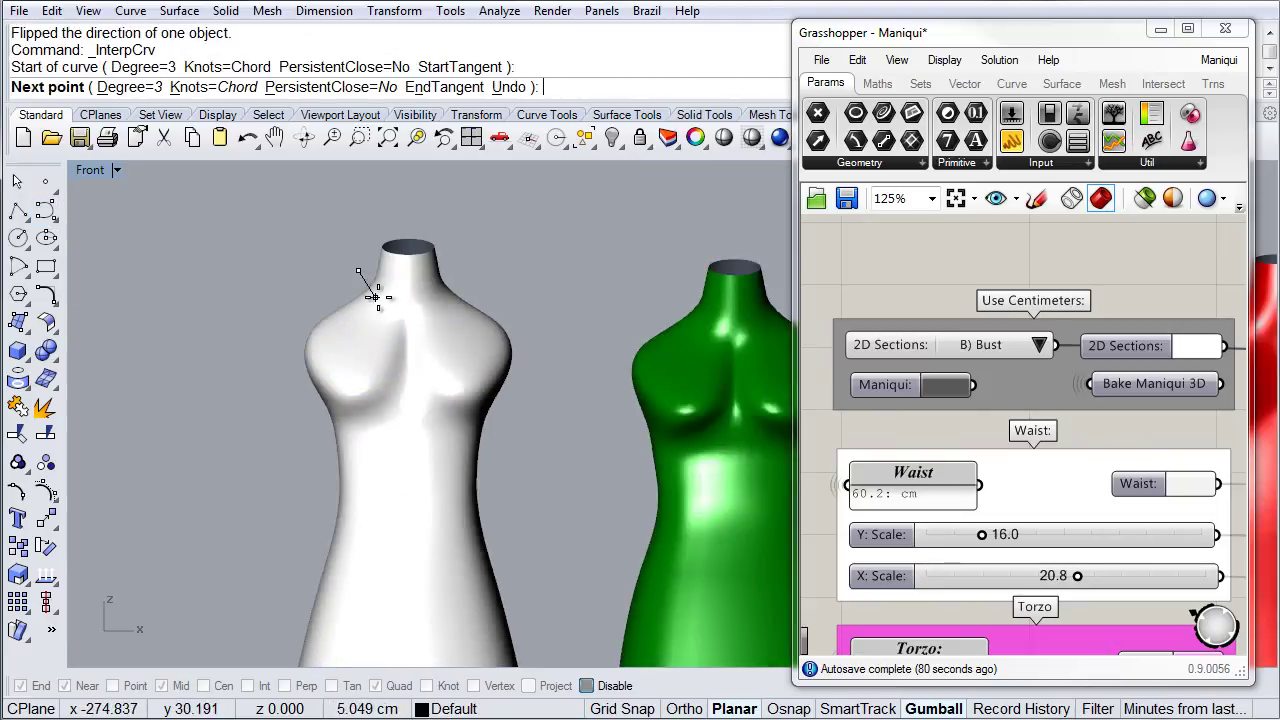
pyautogui.click(379, 306)
pyautogui.click(401, 395)
pyautogui.click(425, 456)
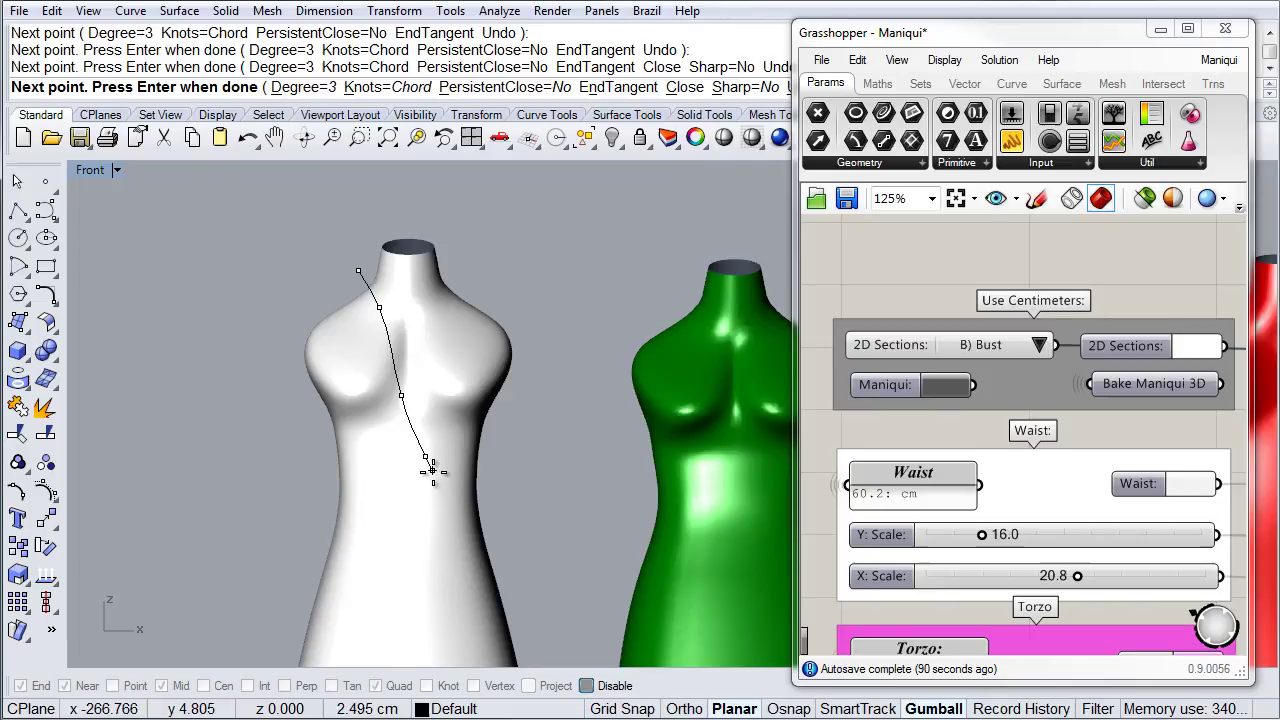
pyautogui.click(446, 492)
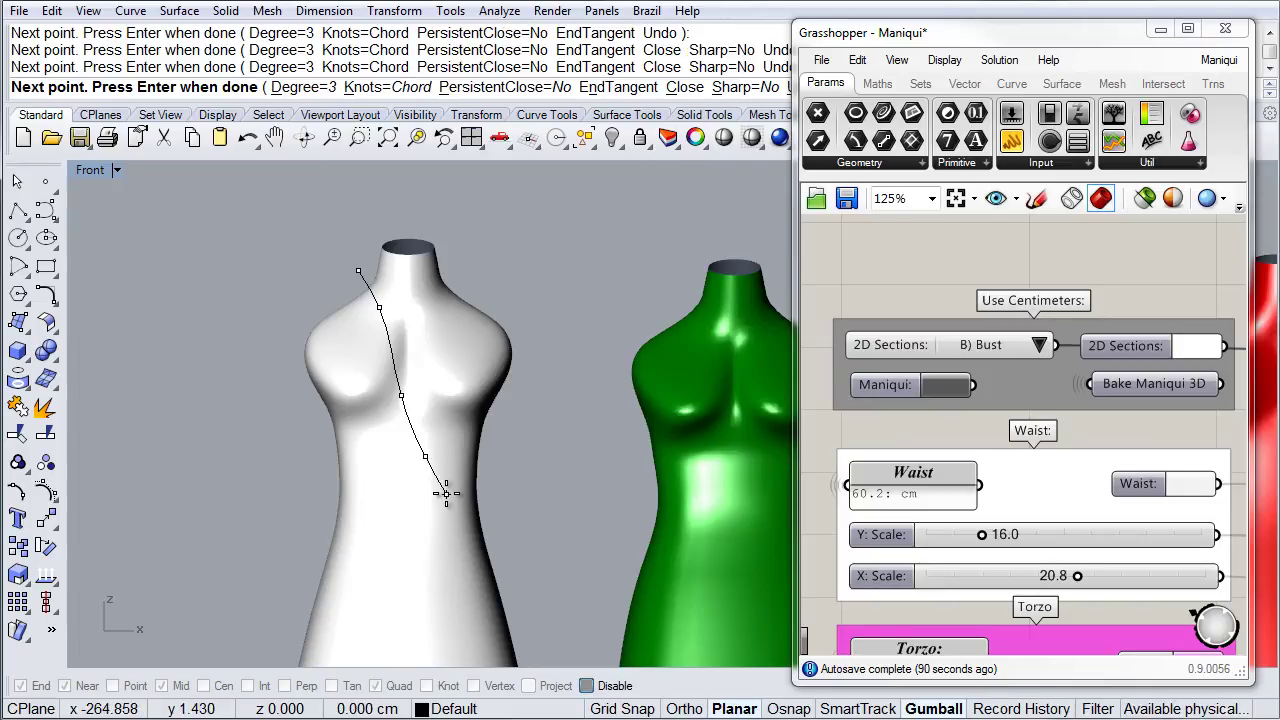
pyautogui.click(500, 532)
pyautogui.press('Return')
pyautogui.click(361, 279)
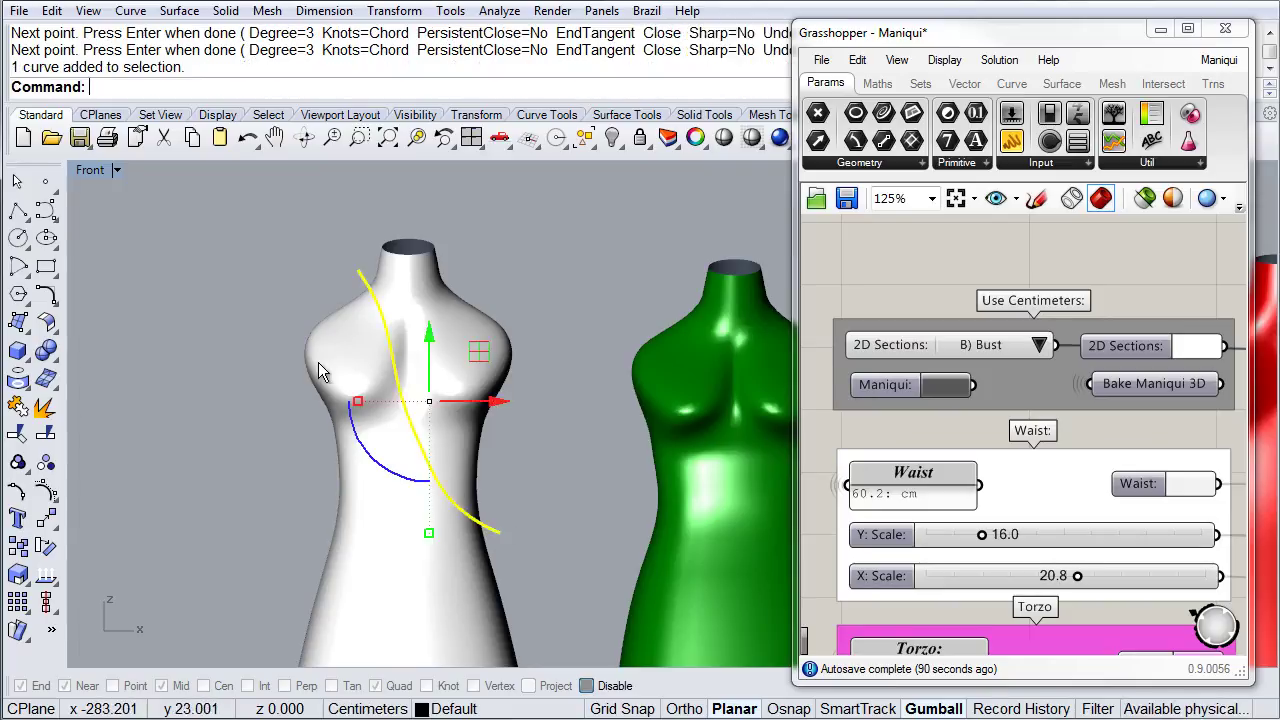
# Draw a second interpolated curve below the first, from outside the shoulder down past the opposite hip, and add it to the selection
pyautogui.press('Return')
pyautogui.click(286, 313)
pyautogui.click(326, 358)
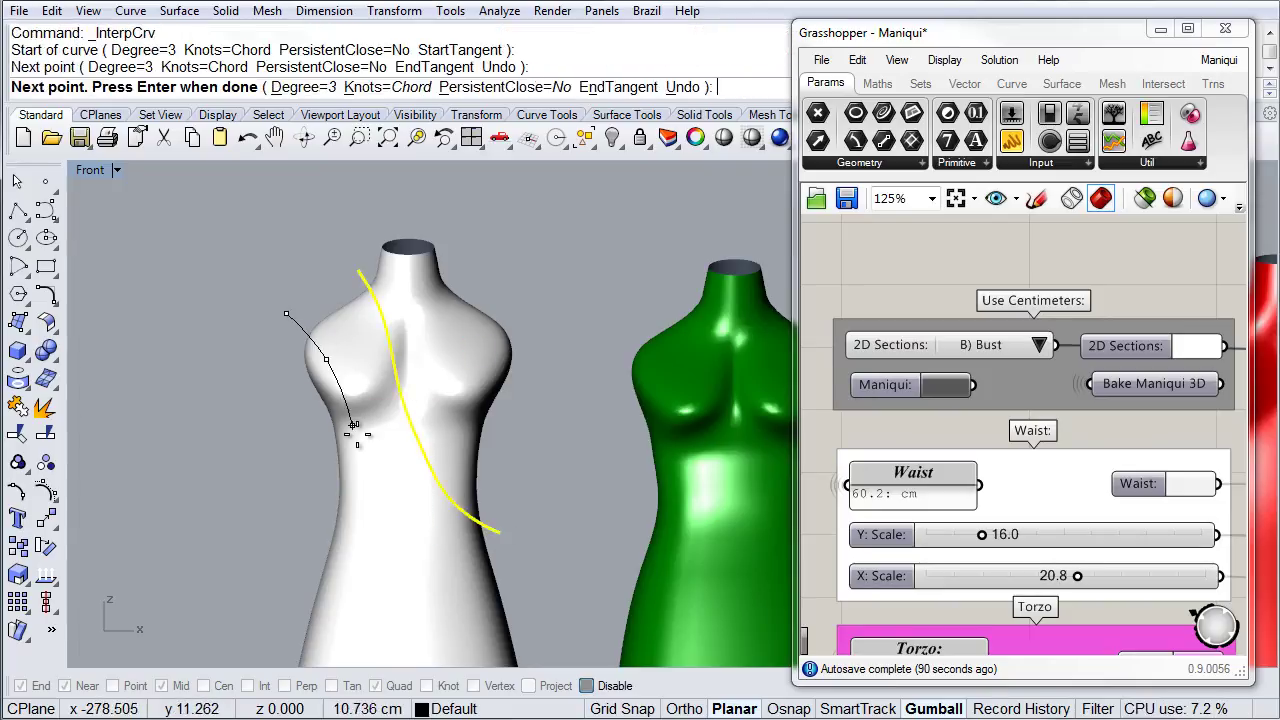
pyautogui.click(363, 444)
pyautogui.click(427, 533)
pyautogui.click(516, 558)
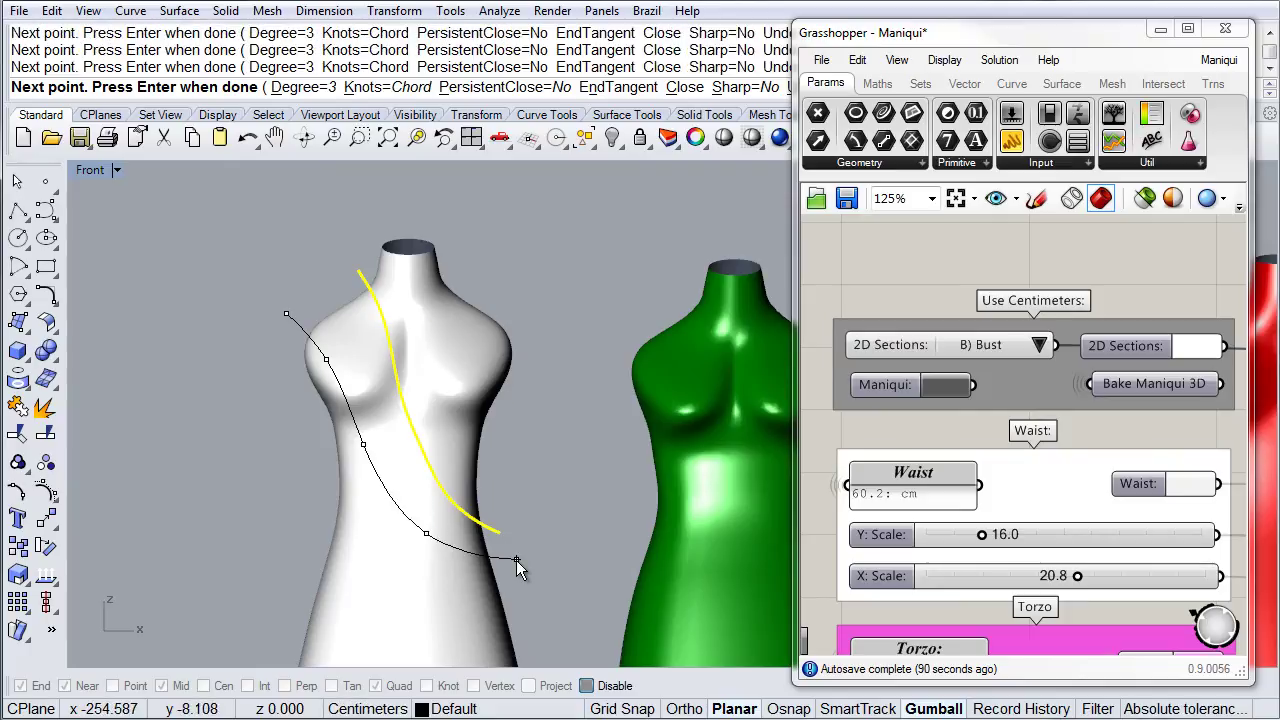
pyautogui.press('Return')
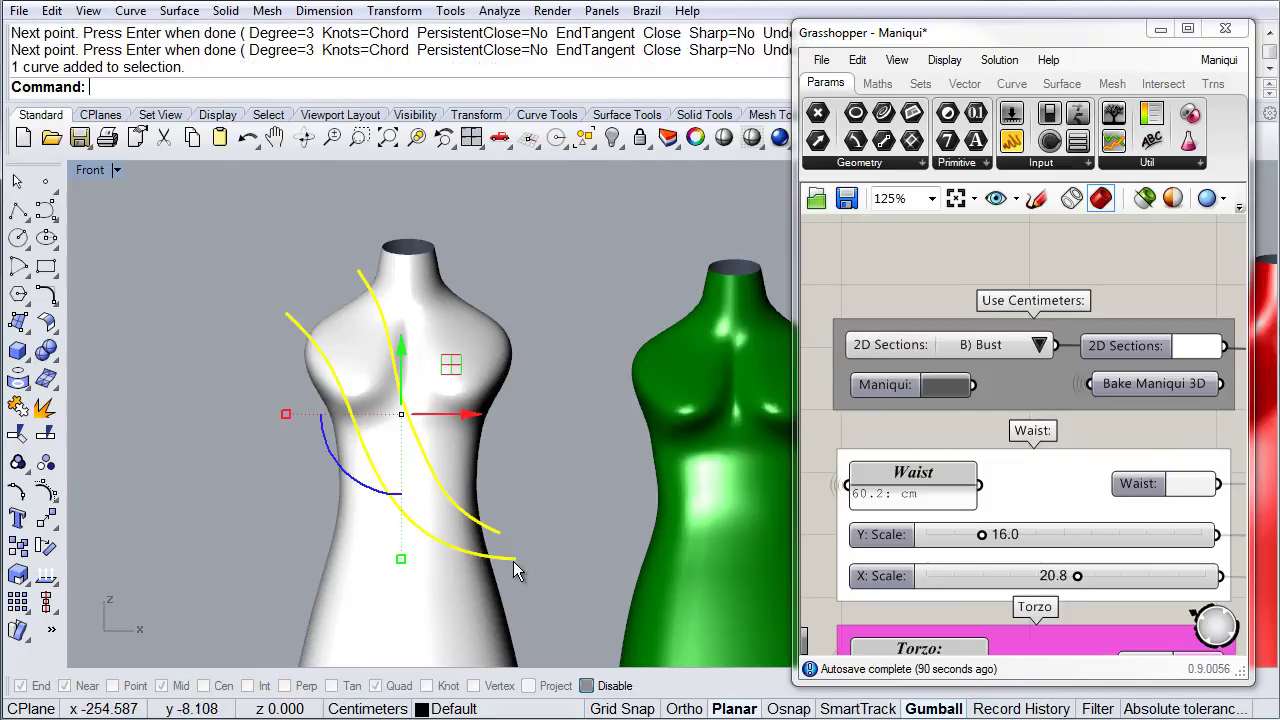
# Project both diagonal curves onto the white dress form, deleting the input curves
pyautogui.click(44, 408)
pyautogui.click(452, 327)
pyautogui.press('Return')
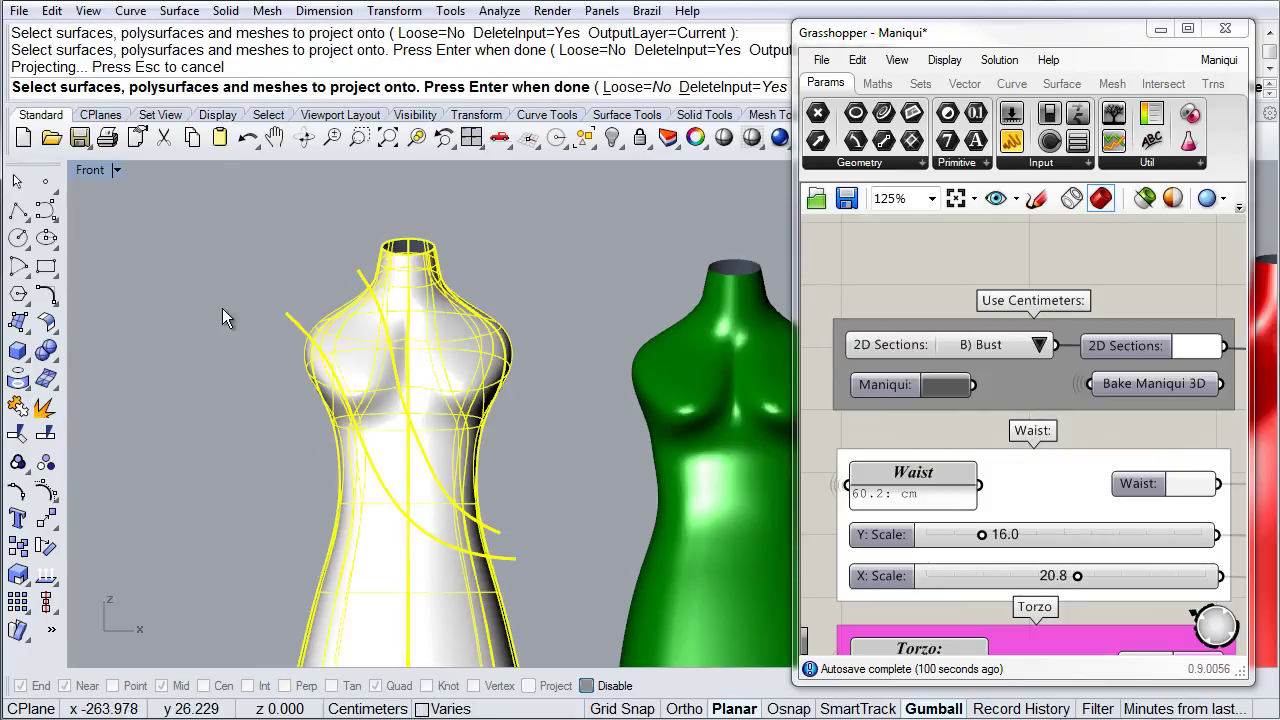
# Inspect the projected curves on the white dress form in the maximized Perspective viewport
pyautogui.doubleClick(94, 170)
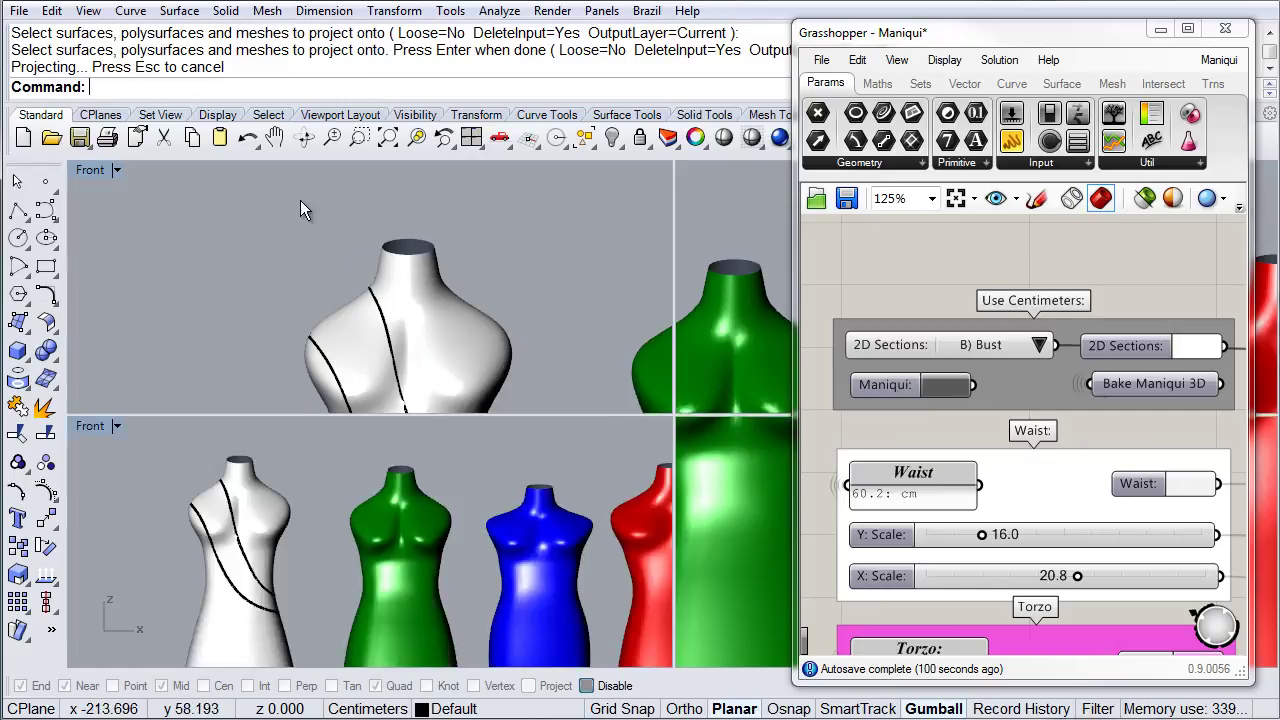
pyautogui.doubleClick(712, 170)
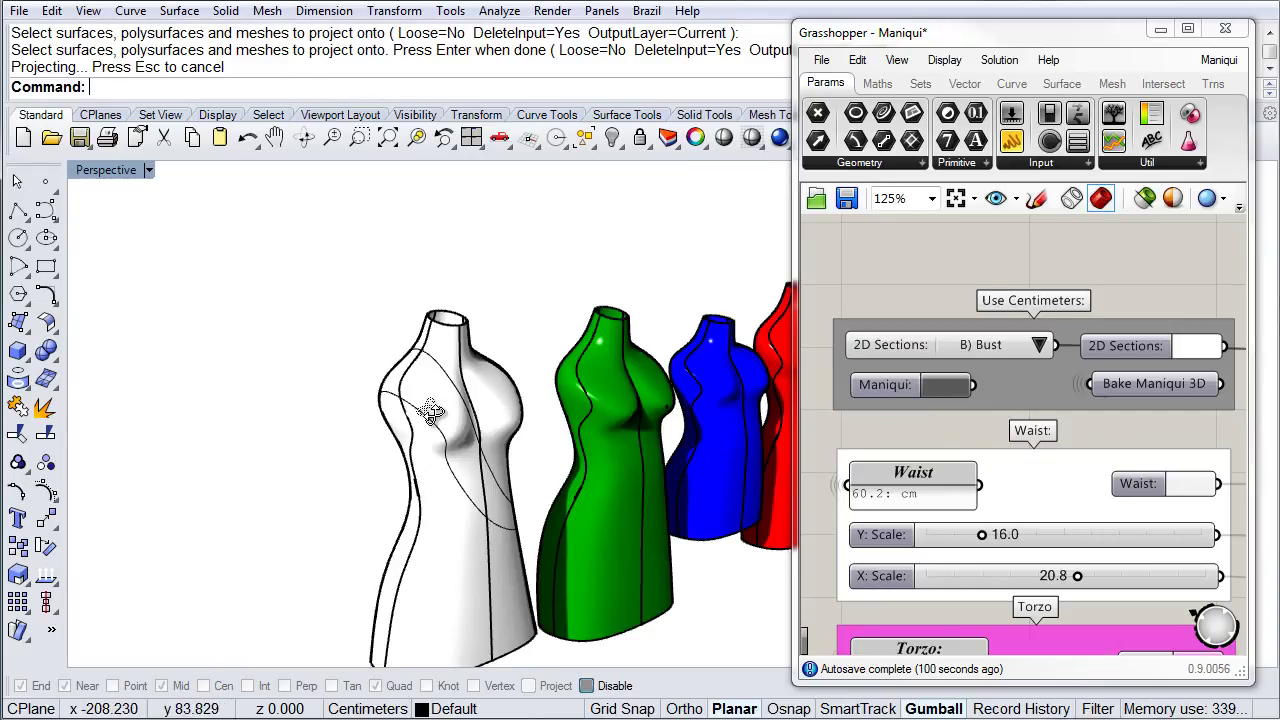
pyautogui.scroll(5, 338, 436)
pyautogui.moveTo(338, 436); pyautogui.dragTo(514, 313, button='right')
pyautogui.scroll(-5, 506, 372)
pyautogui.moveTo(506, 372); pyautogui.dragTo(374, 408, button='right')
pyautogui.scroll(-3, 482, 407)
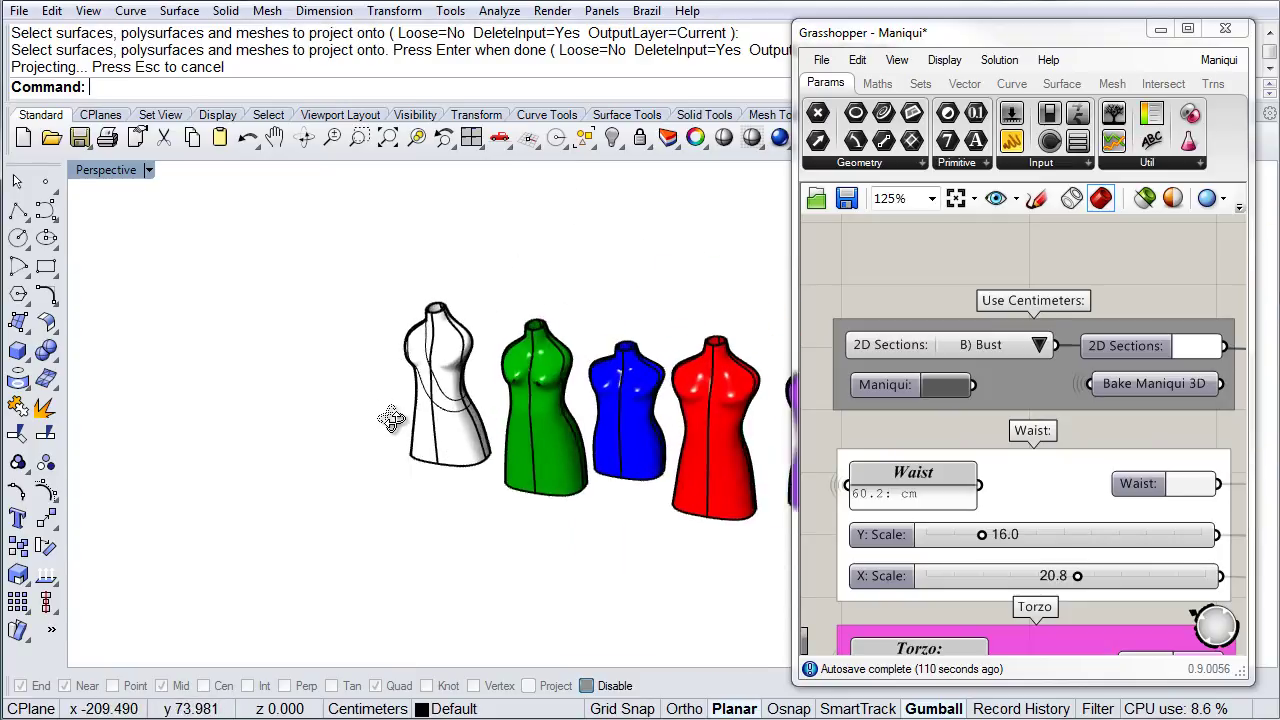